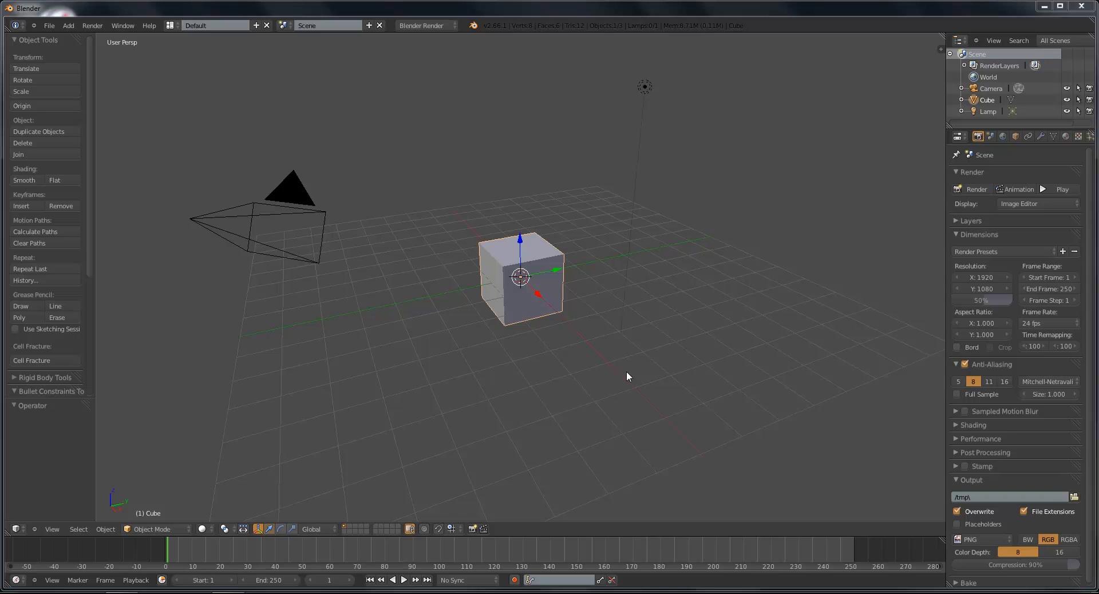
# Move the camera farther away from the cube
pyautogui.moveTo(357, 154); pyautogui.dragTo(515, 171, button='middle')
pyautogui.rightClick(523, 378)
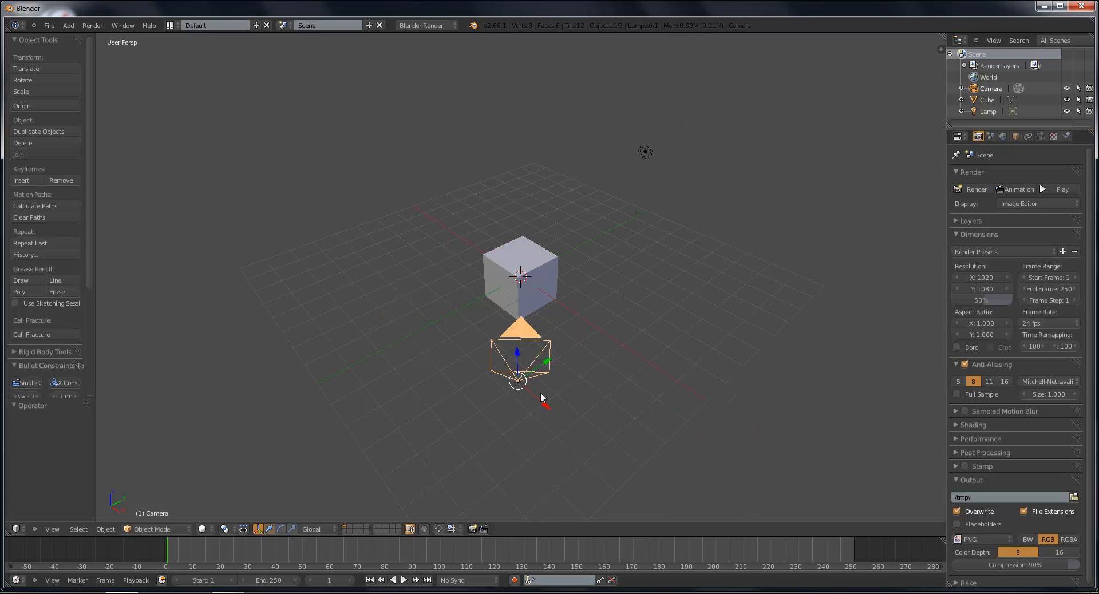
pyautogui.press('g')
pyautogui.click(403, 315)
pyautogui.moveTo(430, 327); pyautogui.dragTo(571, 379, button='middle')
pyautogui.moveTo(415, 327); pyautogui.dragTo(516, 283, button='middle')
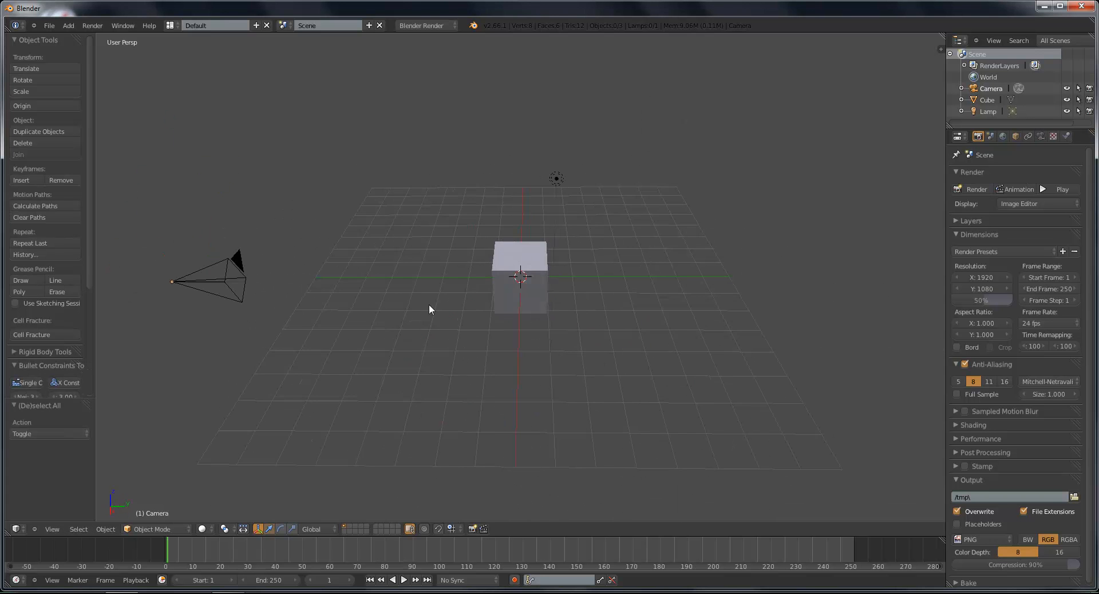
# Nudge the cube's position and abandon a resize attempt, leaving its size unchanged
pyautogui.rightClick(515, 284)
pyautogui.press('g')
pyautogui.click(572, 225)
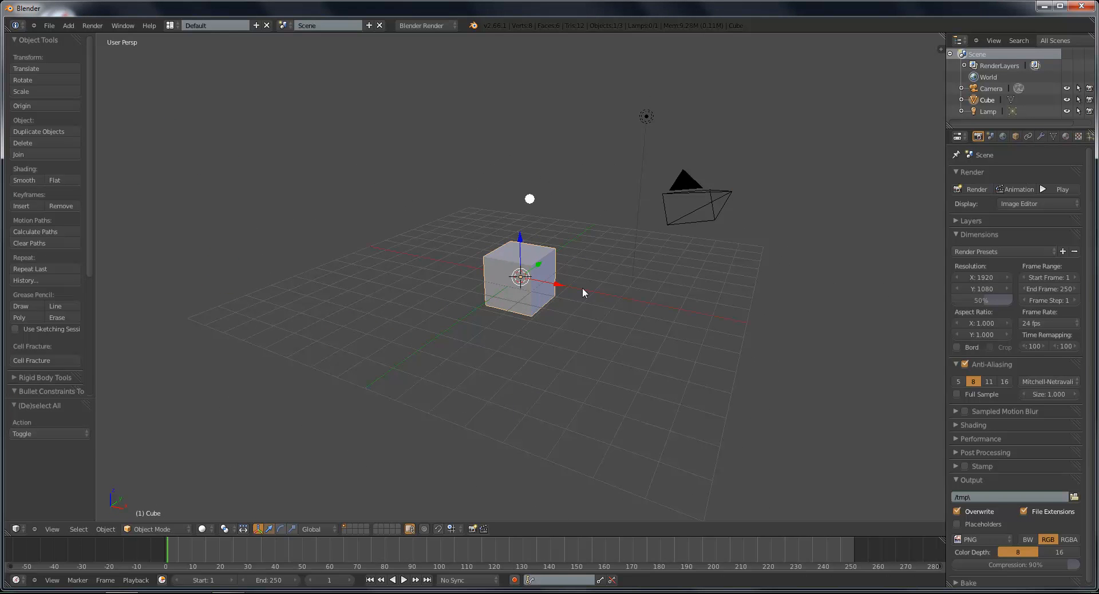
pyautogui.scroll(3, 702, 292)
pyautogui.press('s')
pyautogui.rightClick(559, 298)
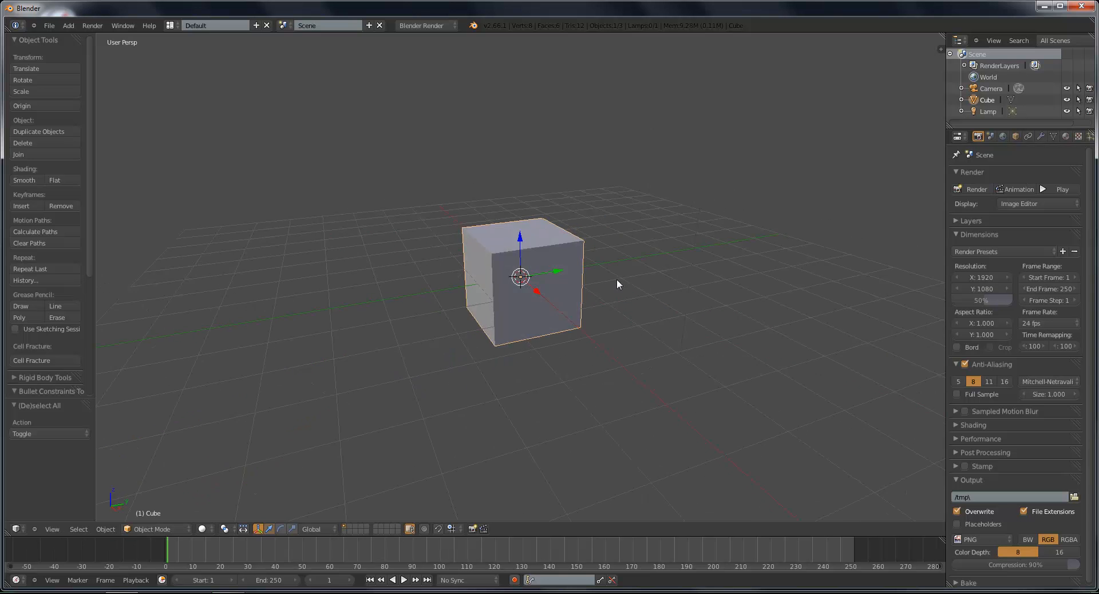
pyautogui.scroll(-3, 618, 279)
# Raise the cube along the Z axis so it sits above the grid floor
pyautogui.press('g')
pyautogui.press('z')
pyautogui.click(554, 271)
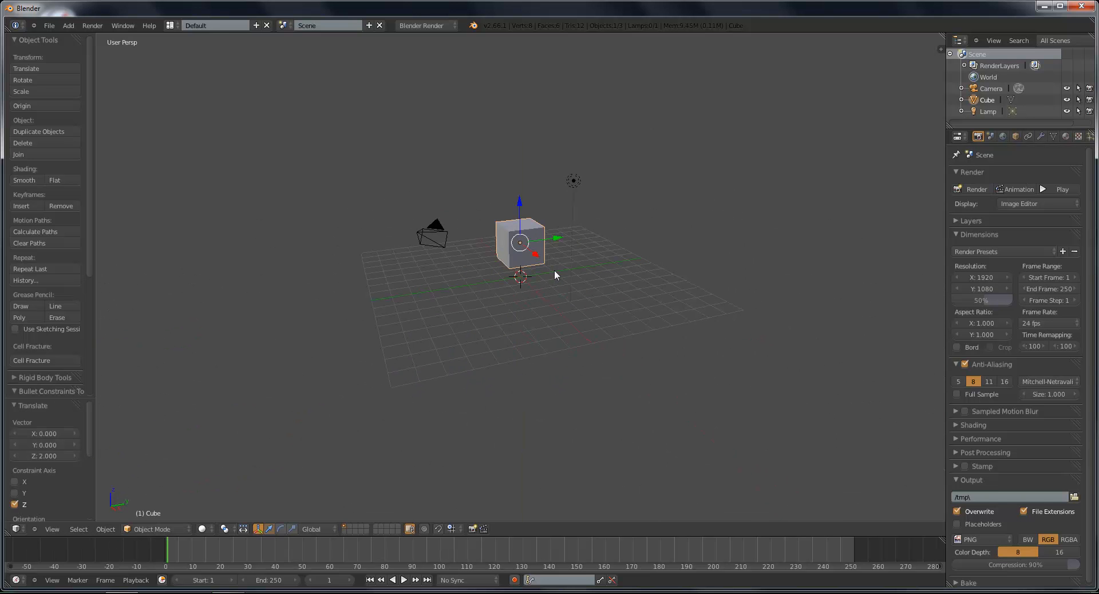
pyautogui.scroll(2, 554, 270)
pyautogui.press('g')
pyautogui.rightClick(555, 292)
# Add a plane mesh and scale it up into a large ground floor under the cube
pyautogui.hotkey('shift', 'a')
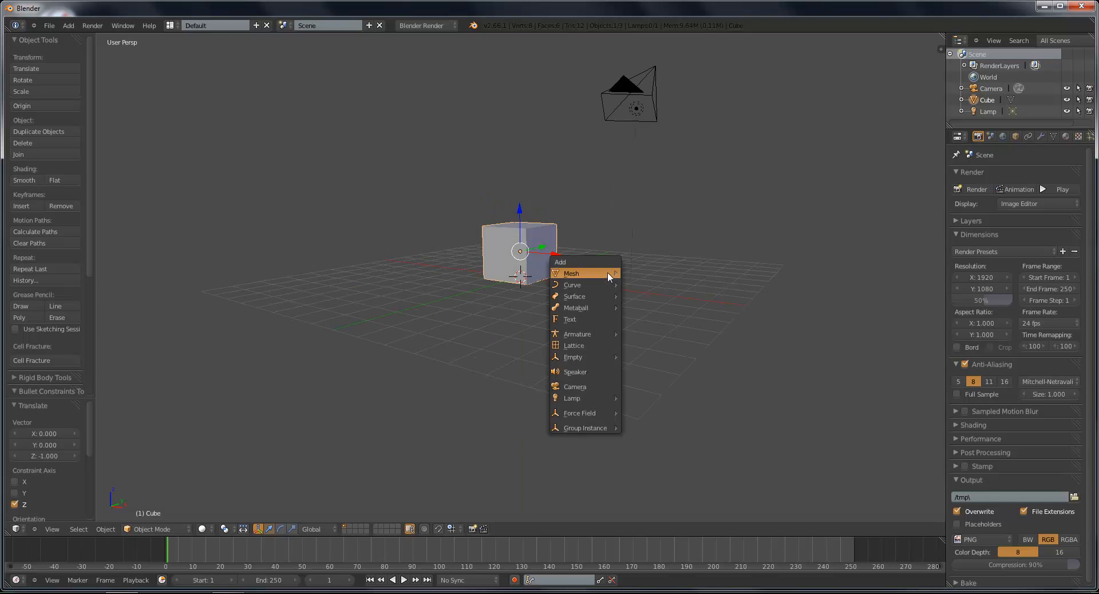
pyautogui.click(653, 273)
pyautogui.press('s')
pyautogui.click(934, 328)
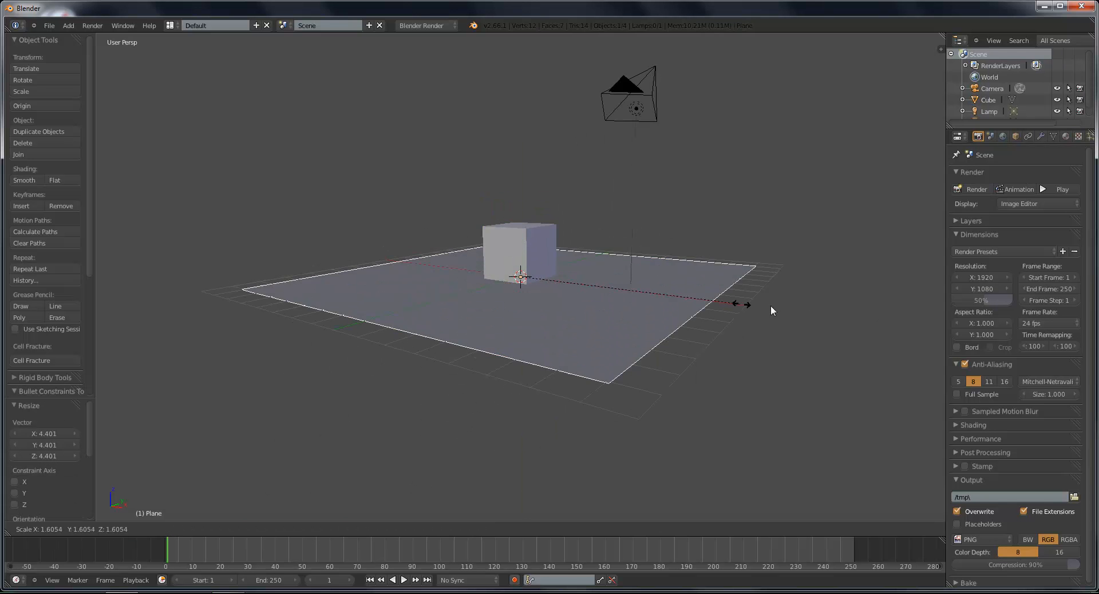
pyautogui.moveTo(770, 306); pyautogui.dragTo(598, 262, button='middle')
# Render a test image through the scene camera and return to the viewport
pyautogui.press('KP_0')
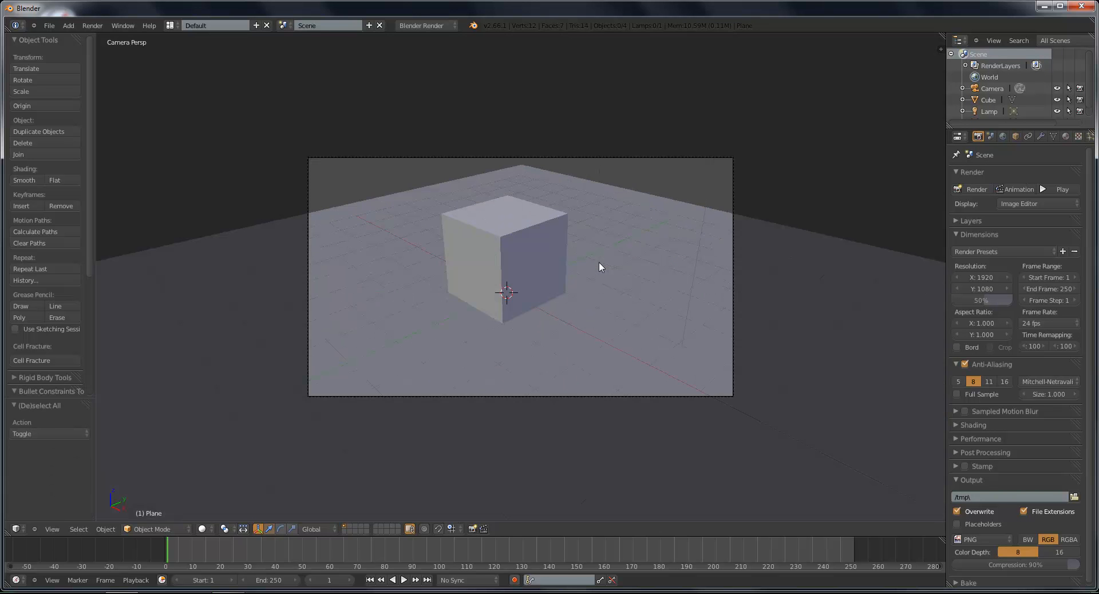
pyautogui.press('F12')
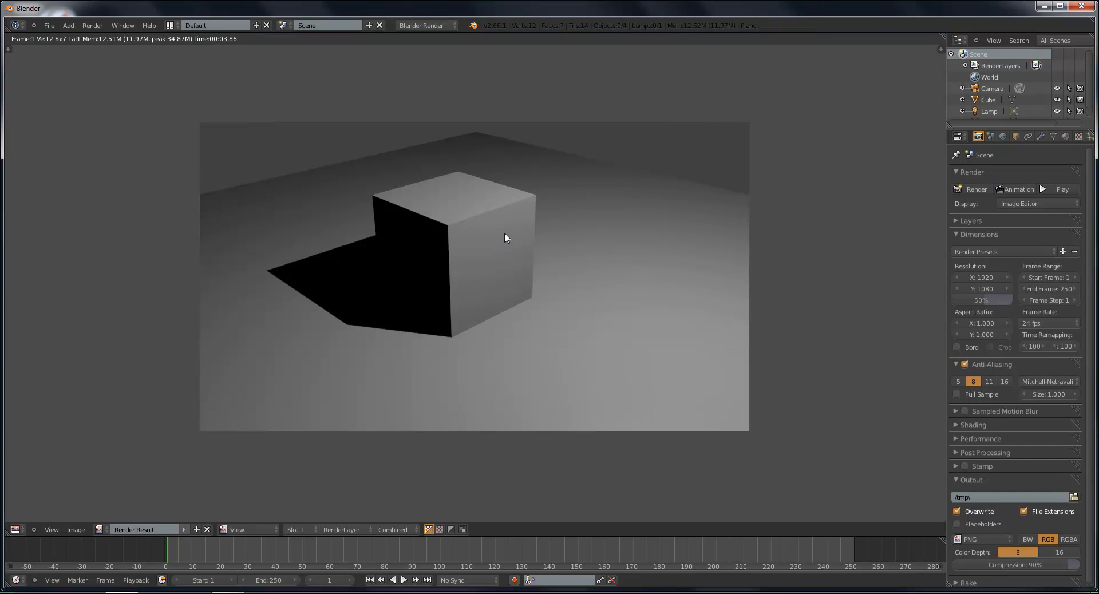
pyautogui.press('Escape')
# Select the lamp and change its type to Sun in the lamp properties
pyautogui.press('KP_0')
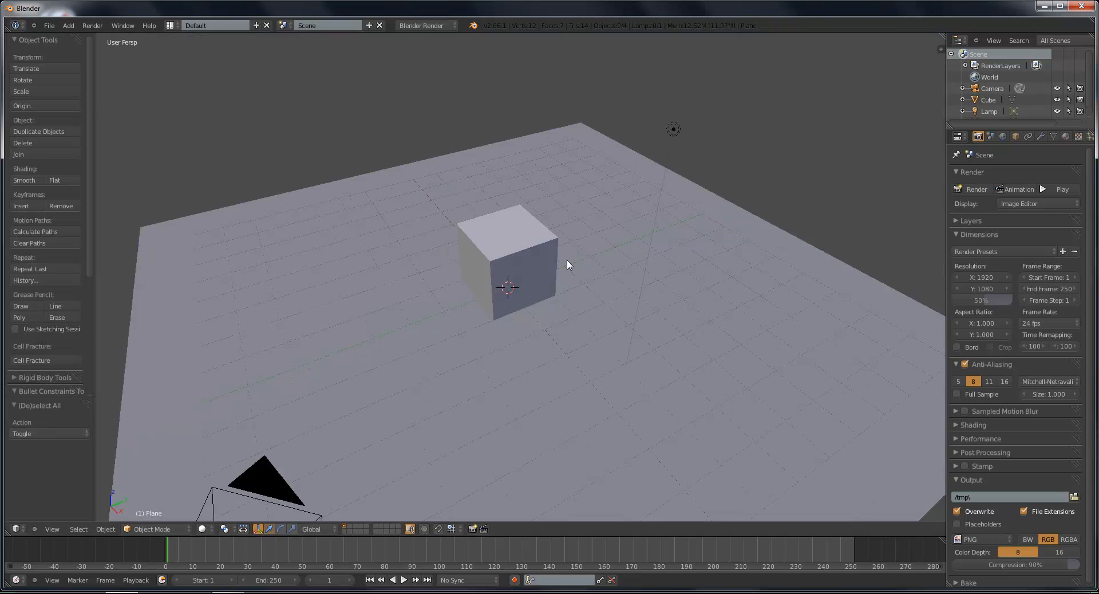
pyautogui.scroll(-3, 587, 241)
pyautogui.scroll(5, 664, 355)
pyautogui.hotkey('ctrl', 'space')
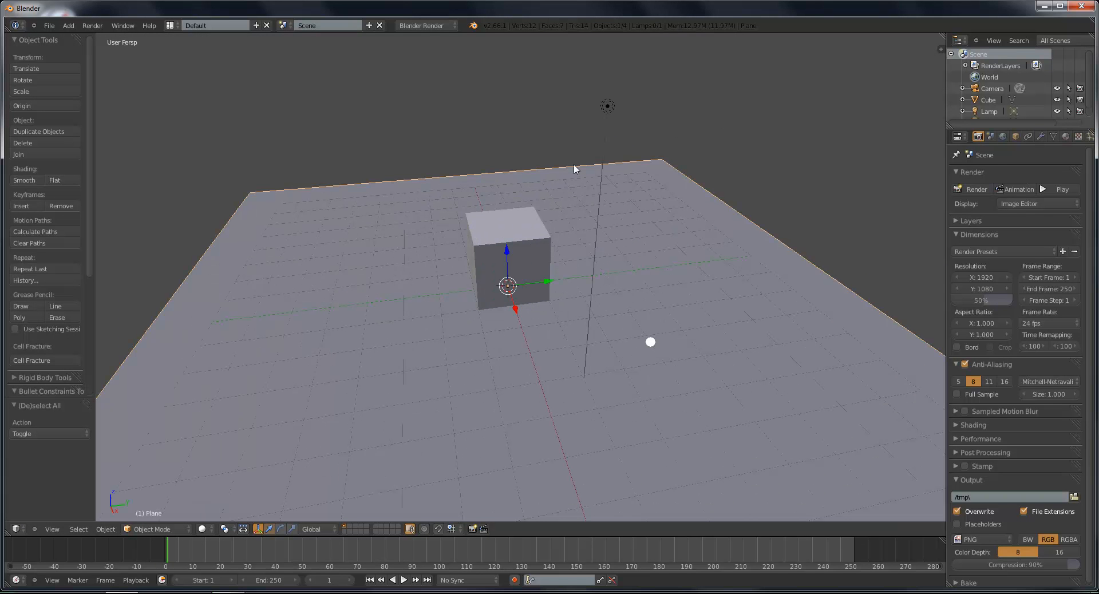
pyautogui.rightClick(611, 110)
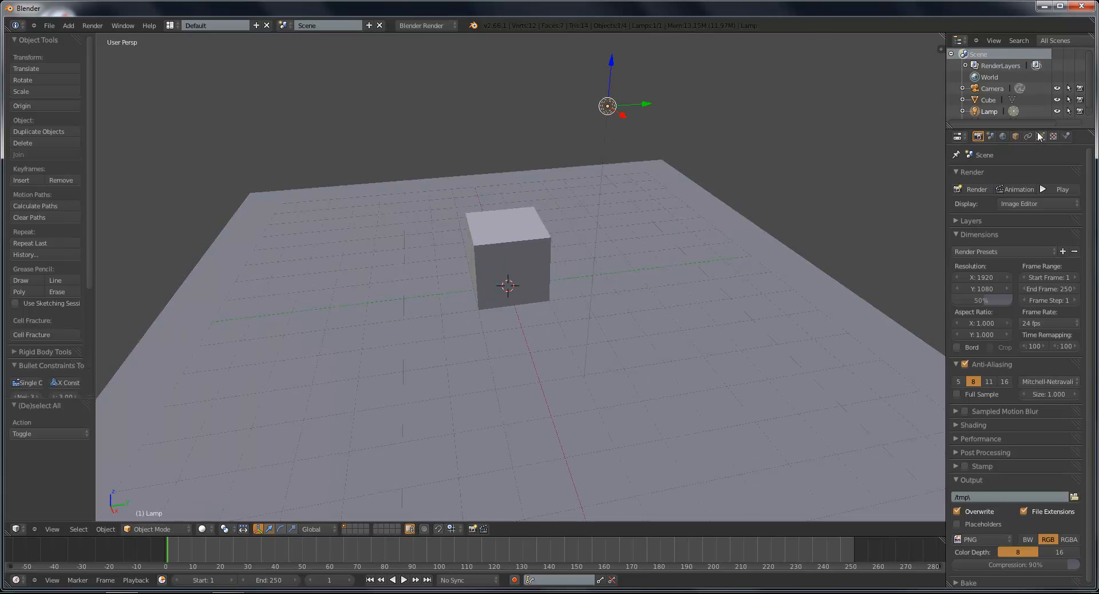
pyautogui.click(1040, 136)
pyautogui.click(991, 302)
# Rotate, reposition and resize the sun lamp to aim it at the scene
pyautogui.moveTo(601, 257)
pyautogui.mouseDown(button='middle')
pyautogui.moveTo(726, 213)
pyautogui.moveTo(753, 269)
pyautogui.mouseUp(button='middle')
pyautogui.press('r')
pyautogui.press('r')
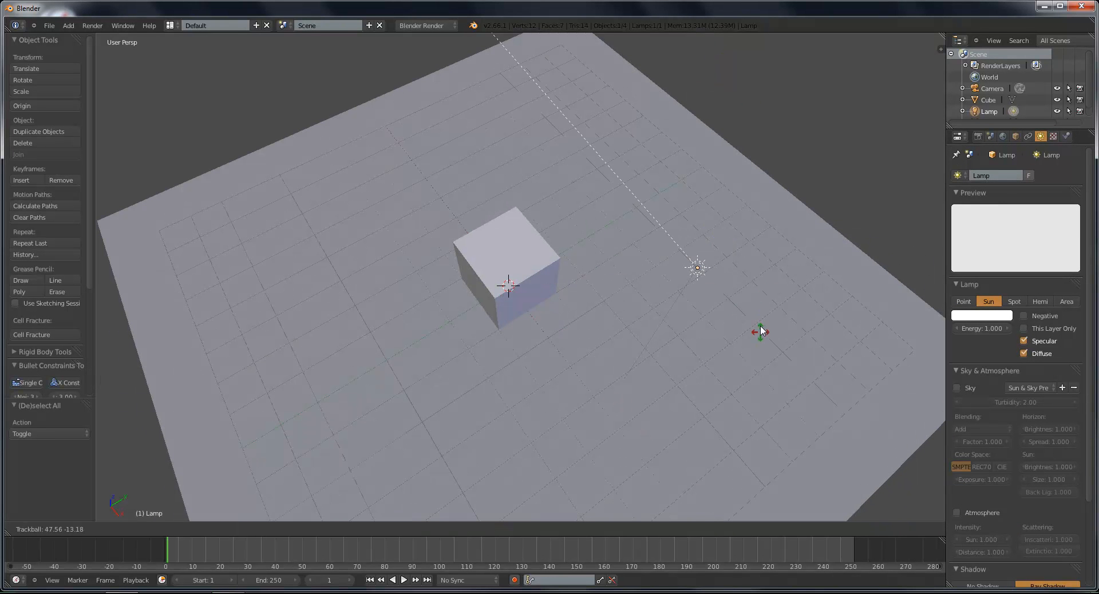
pyautogui.click(776, 272)
pyautogui.moveTo(775, 272); pyautogui.dragTo(856, 204, button='middle')
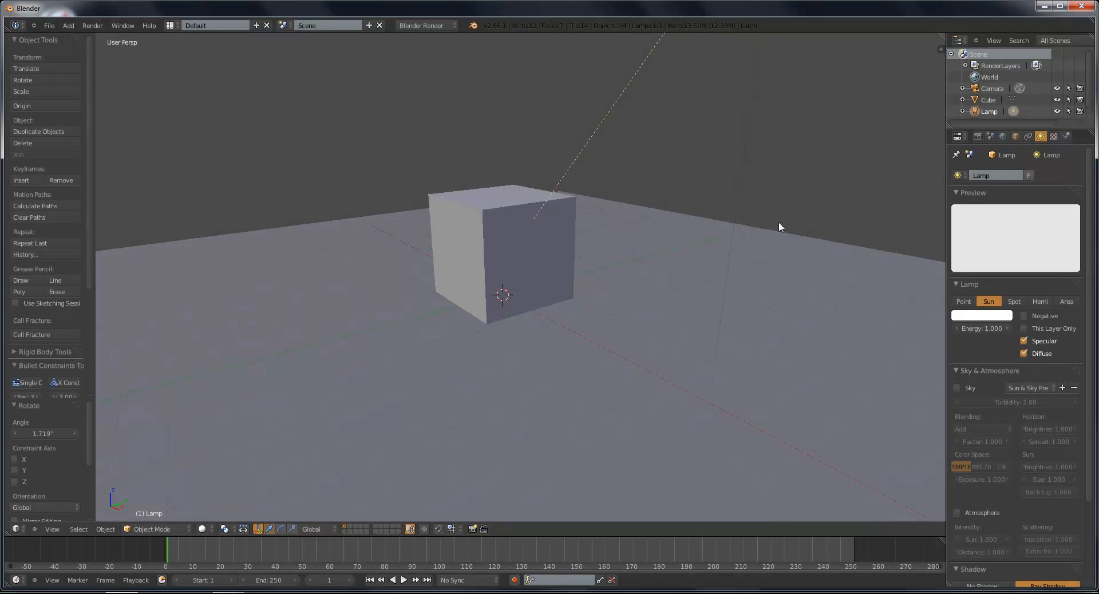
pyautogui.scroll(-3, 856, 204)
pyautogui.press('g')
pyautogui.click(804, 182)
pyautogui.moveTo(804, 182); pyautogui.dragTo(721, 273, button='middle')
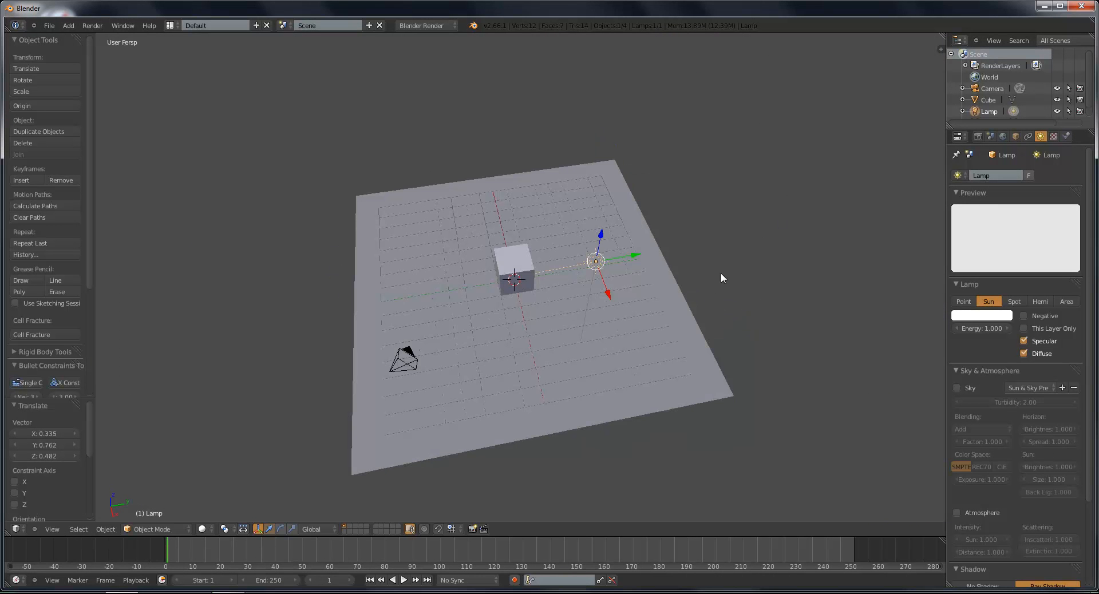
pyautogui.press('s')
pyautogui.click(707, 297)
# Duplicate the sun lamp and move and rotate the copy to a second angle
pyautogui.hotkey('shift', 'd')
pyautogui.click(723, 192)
pyautogui.moveTo(723, 191); pyautogui.dragTo(576, 323, button='middle')
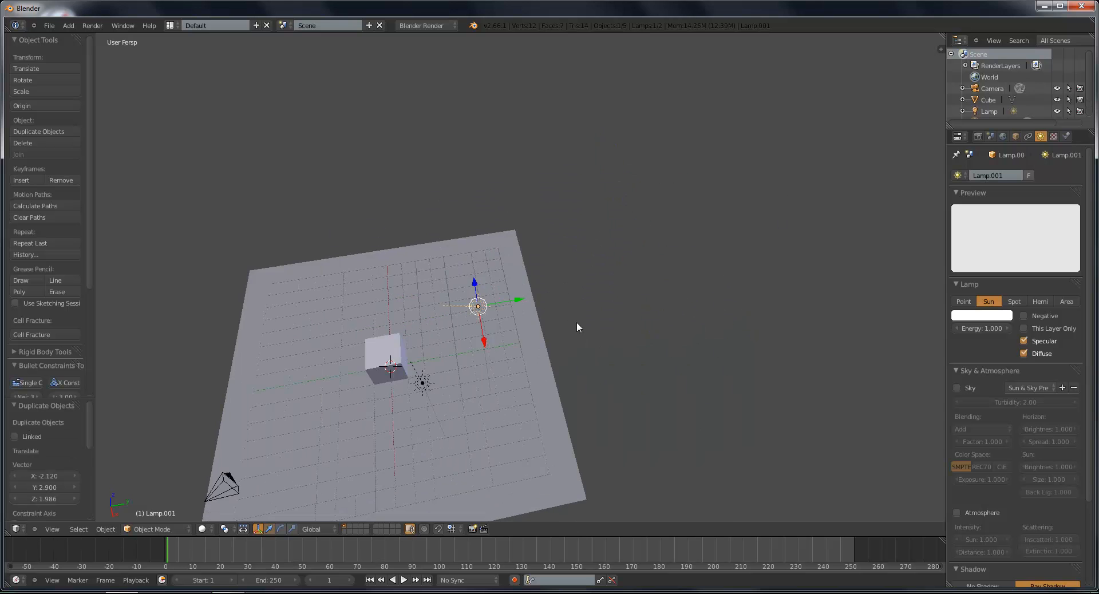
pyautogui.press('g')
pyautogui.click(574, 270)
pyautogui.moveTo(574, 271); pyautogui.dragTo(622, 237, button='middle')
pyautogui.press('r')
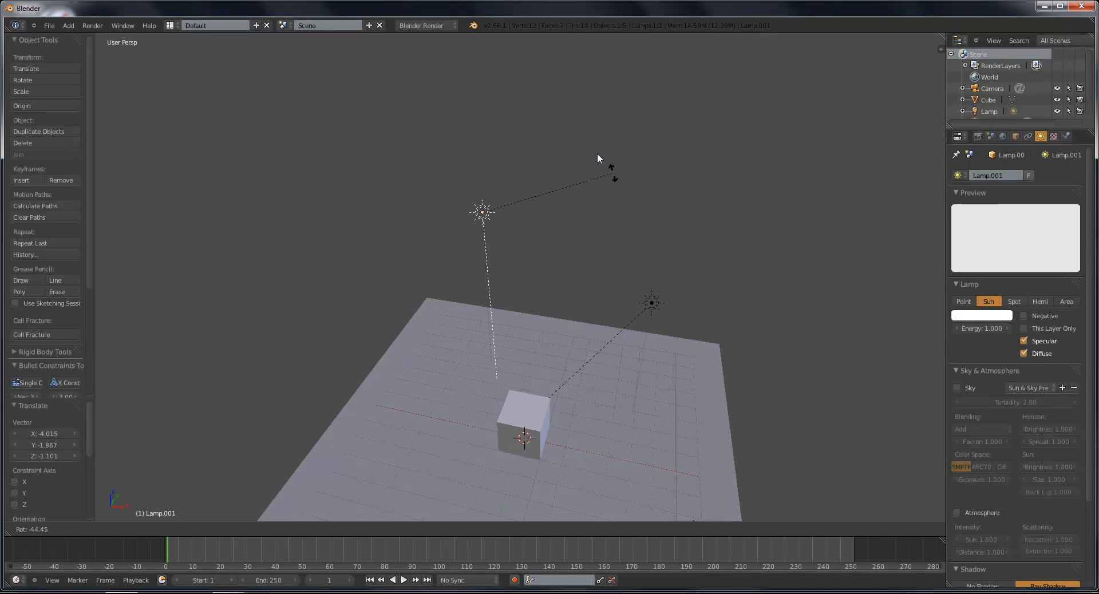
pyautogui.click(574, 159)
pyautogui.moveTo(600, 202); pyautogui.dragTo(596, 185, button='middle')
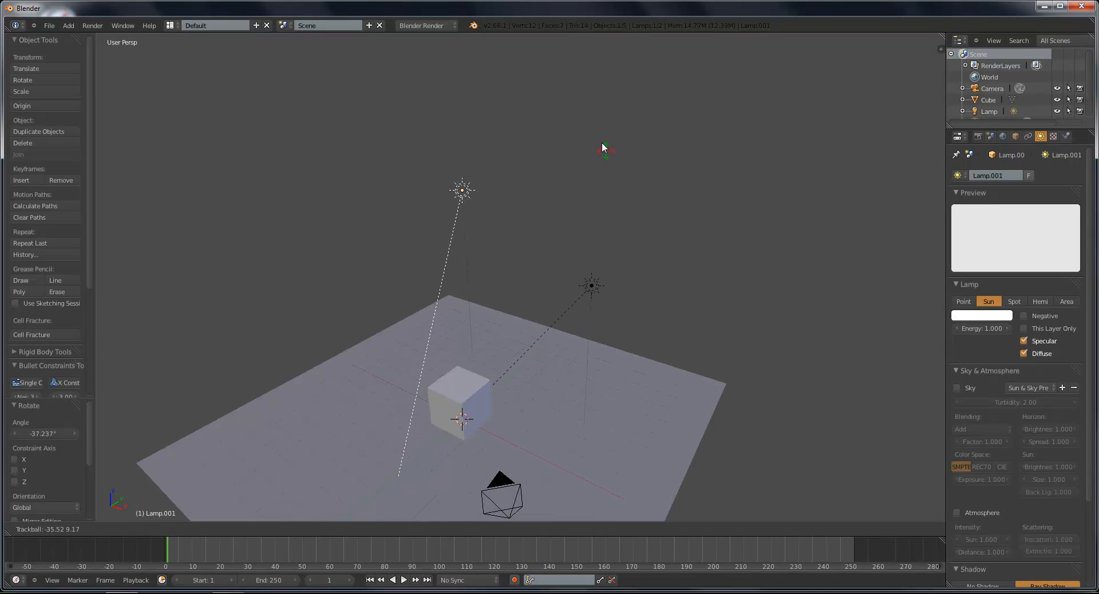
pyautogui.click(571, 144)
# Briefly check the viewport properties sidebar and inspect the lamp setup
pyautogui.moveTo(590, 264); pyautogui.dragTo(573, 353, button='middle')
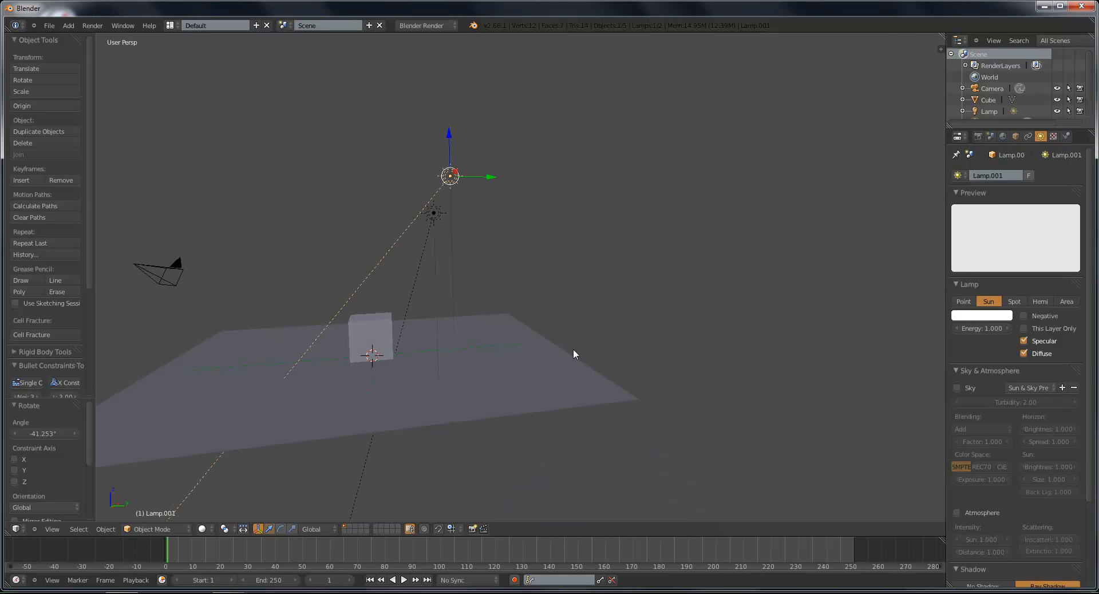
pyautogui.press('n')
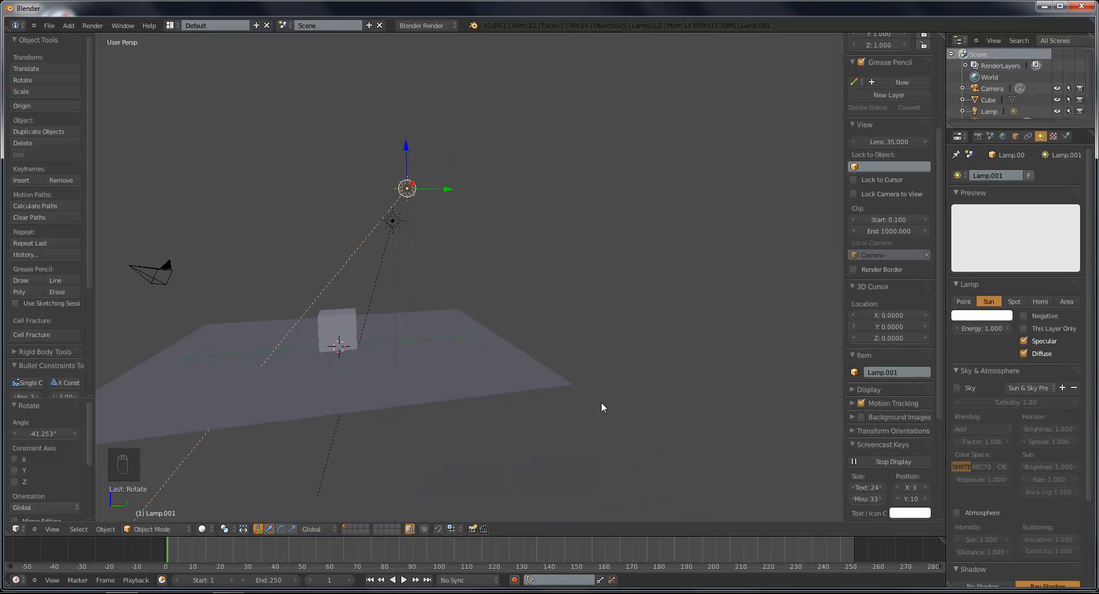
pyautogui.press('n')
pyautogui.moveTo(600, 396)
pyautogui.mouseDown(button='middle')
pyautogui.moveTo(468, 319)
pyautogui.moveTo(501, 302)
pyautogui.mouseUp(button='middle')
# Delete the duplicate sun lamp, keeping only the original
pyautogui.rightClick(506, 298)
pyautogui.press('Delete')
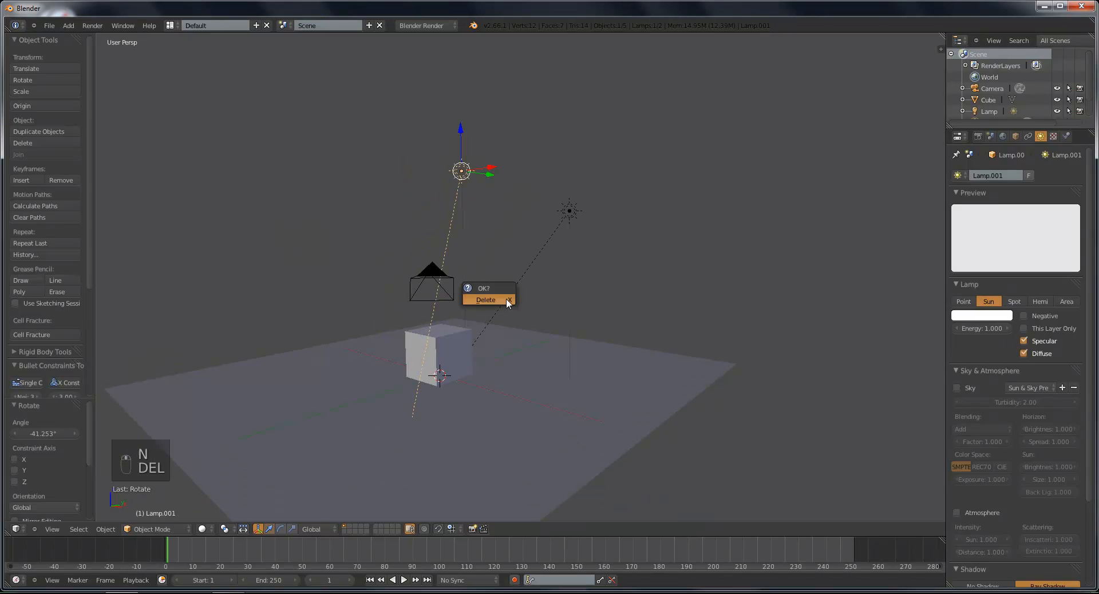
pyautogui.click(506, 298)
# Move and rotate the remaining sun lamp to a slightly different spot
pyautogui.rightClick(570, 212)
pyautogui.press('g')
pyautogui.click(620, 209)
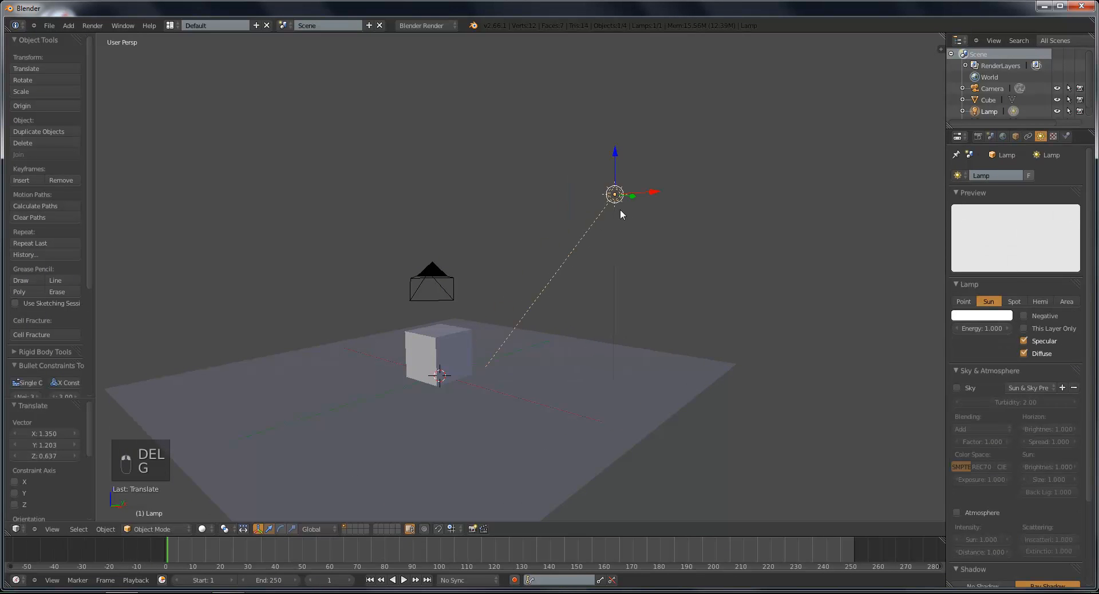
pyautogui.moveTo(621, 209)
pyautogui.mouseDown(button='middle')
pyautogui.moveTo(596, 240)
pyautogui.moveTo(636, 282)
pyautogui.mouseUp(button='middle')
pyautogui.press('g')
pyautogui.click(647, 286)
# Adjust the sun lamp's size a few times until it reads well in the scene
pyautogui.press('r')
pyautogui.click(592, 287)
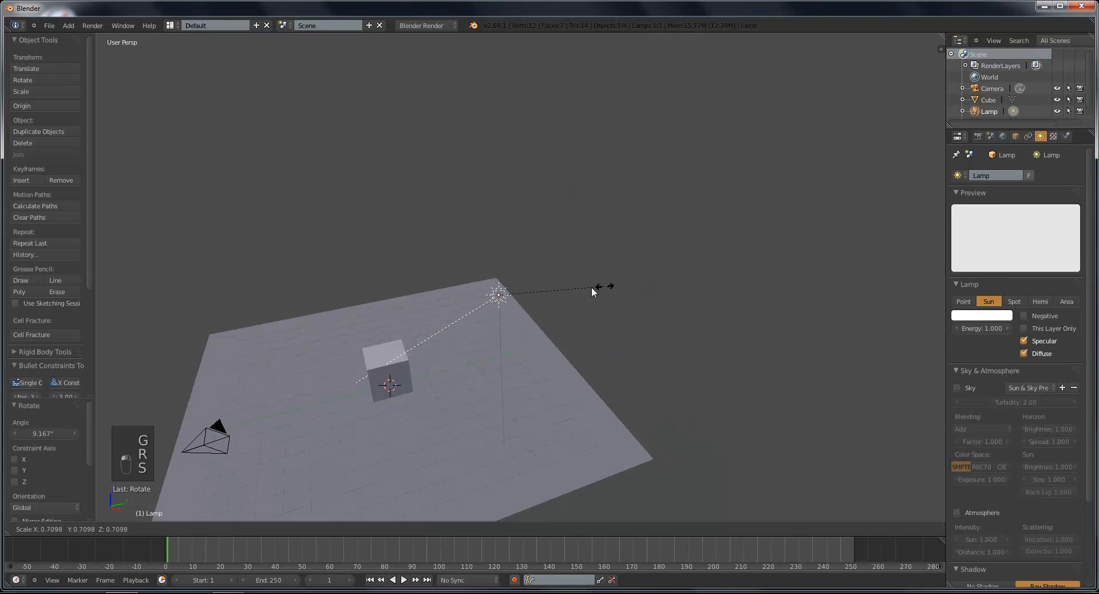
pyautogui.press('s')
pyautogui.click(522, 303)
pyautogui.press('s')
pyautogui.click(615, 295)
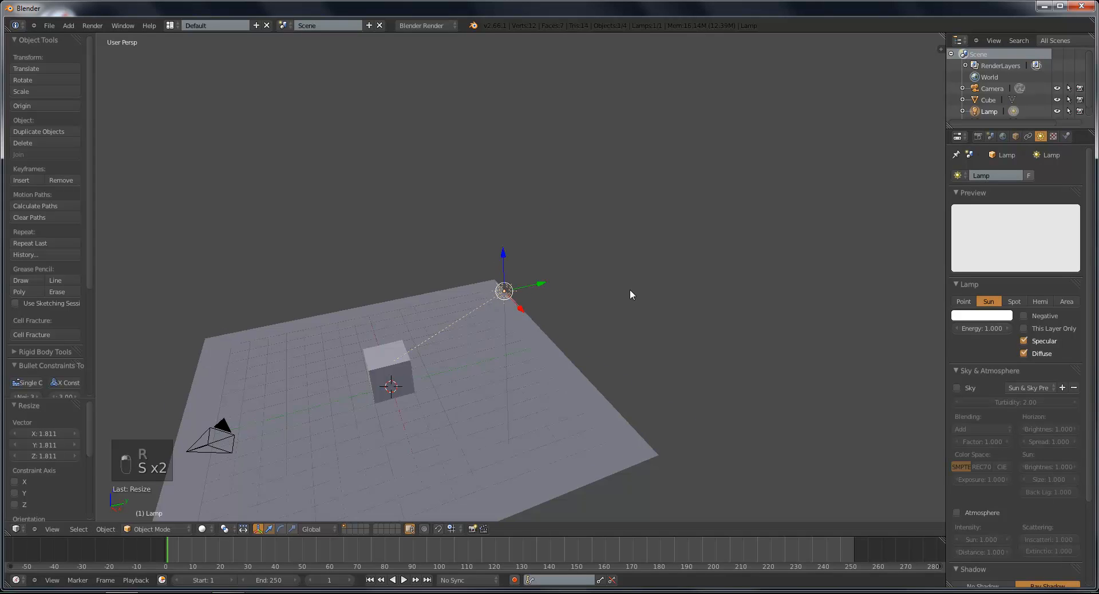
pyautogui.moveTo(614, 294)
pyautogui.mouseDown(button='middle')
pyautogui.moveTo(651, 269)
pyautogui.moveTo(569, 301)
pyautogui.mouseUp(button='middle')
pyautogui.press('s')
pyautogui.click(670, 262)
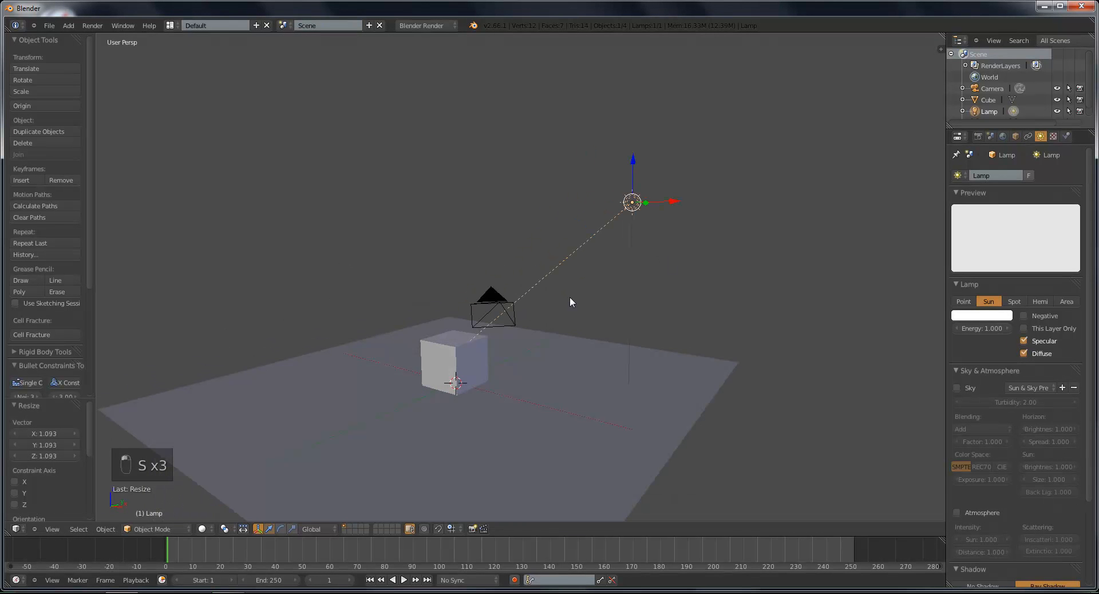
# Select the cube and abandon a move, keeping it in place
pyautogui.moveTo(565, 390)
pyautogui.mouseDown(button='middle')
pyautogui.moveTo(602, 236)
pyautogui.moveTo(648, 255)
pyautogui.mouseUp(button='middle')
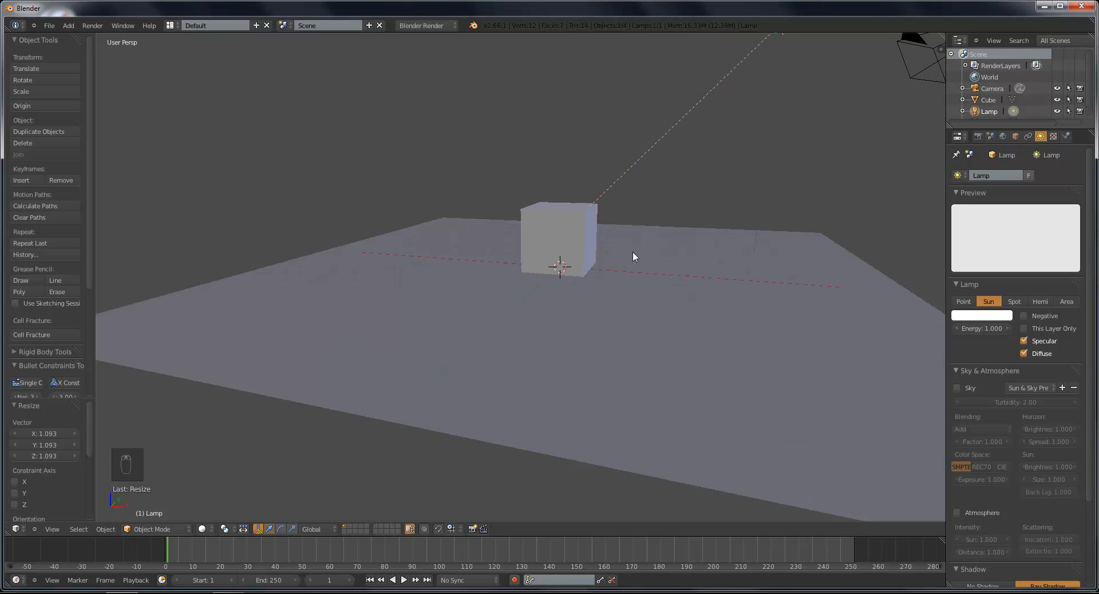
pyautogui.rightClick(566, 241)
pyautogui.press('g')
pyautogui.rightClick(574, 274)
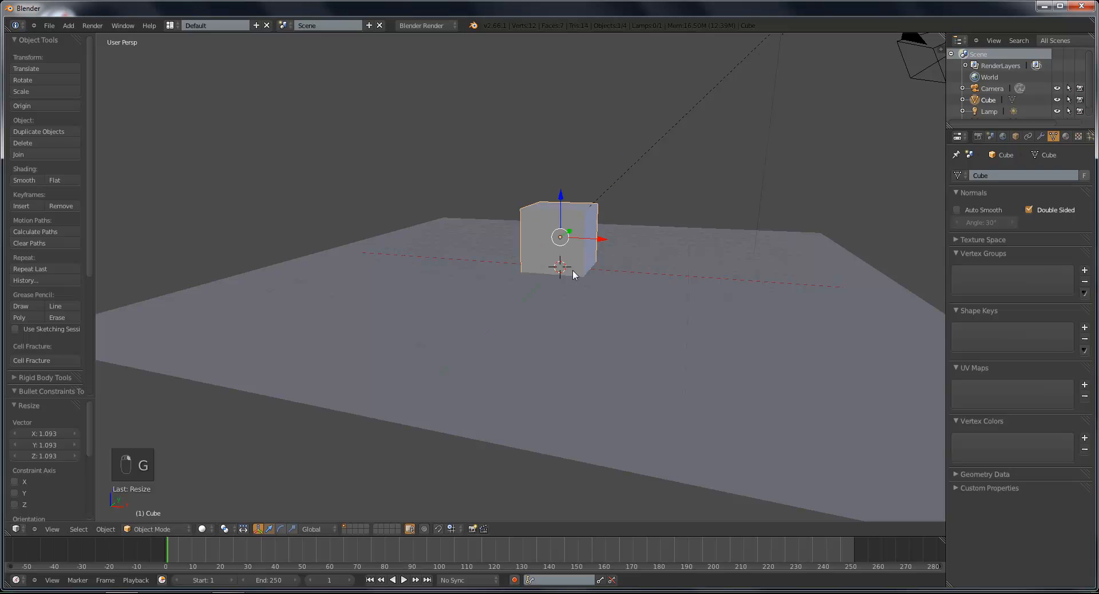
pyautogui.scroll(2, 574, 273)
pyautogui.scroll(3, 574, 273)
pyautogui.scroll(-5, 574, 276)
# Add a plain-axes empty, scale it and place it at the cube
pyautogui.hotkey('shift', 'a')
pyautogui.press('Escape')
pyautogui.hotkey('shift', 'a')
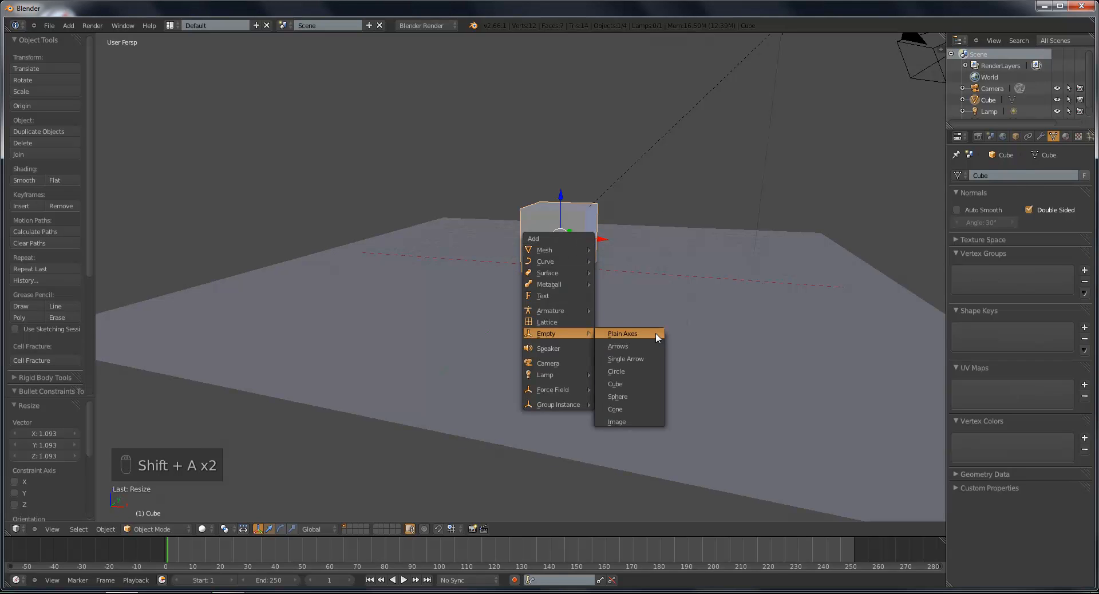
pyautogui.click(658, 333)
pyautogui.press('s')
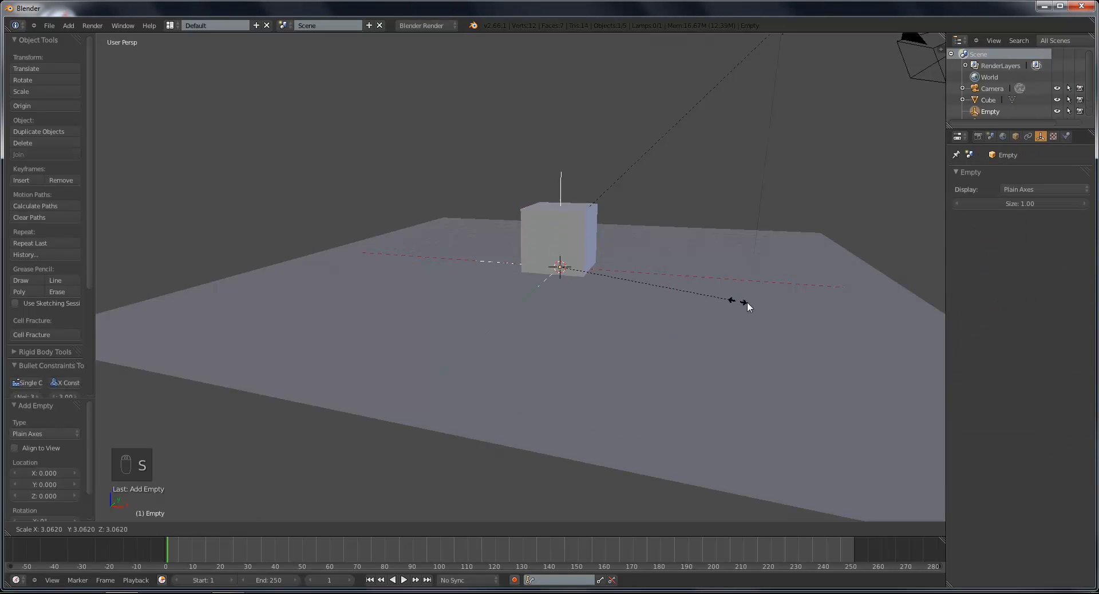
pyautogui.click(773, 303)
pyautogui.press('g')
pyautogui.press('g')
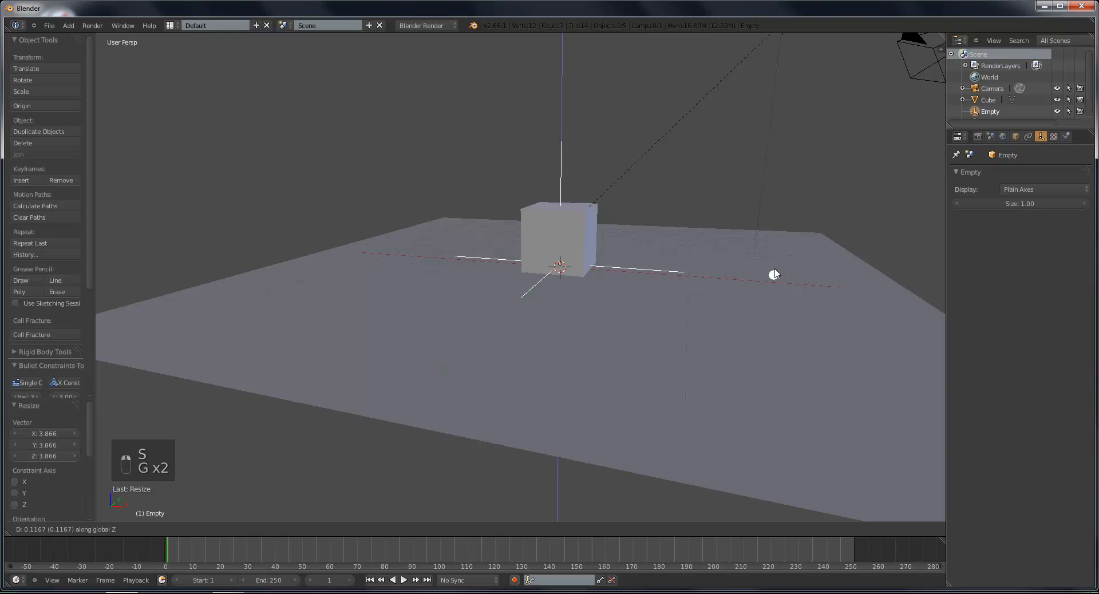
pyautogui.click(774, 259)
# Shrink the empty to about 0.716 to fit the cube, checking it in wireframe
pyautogui.press('s')
pyautogui.click(708, 255)
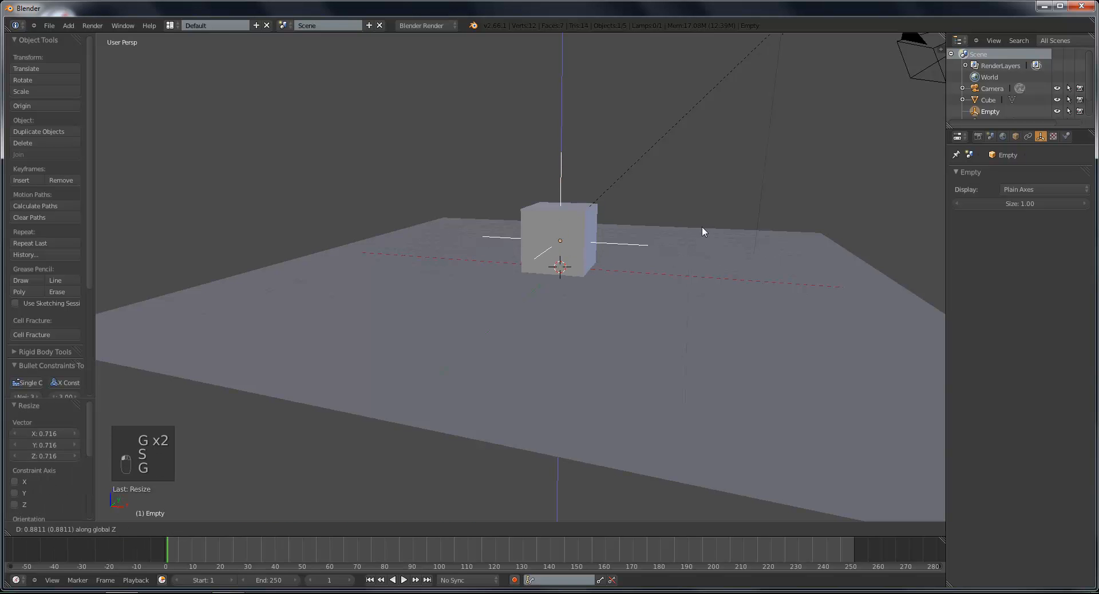
pyautogui.press('g')
pyautogui.rightClick(688, 188)
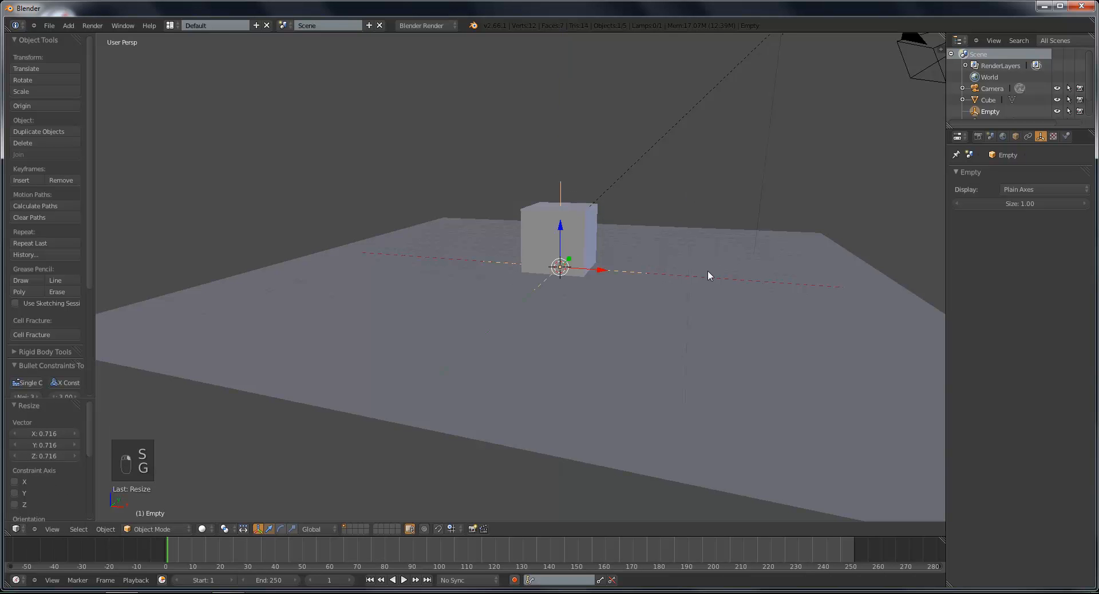
pyautogui.moveTo(708, 270)
pyautogui.mouseDown(button='middle')
pyautogui.moveTo(604, 273)
pyautogui.moveTo(526, 256)
pyautogui.mouseUp(button='middle')
pyautogui.press('z')
pyautogui.press('z')
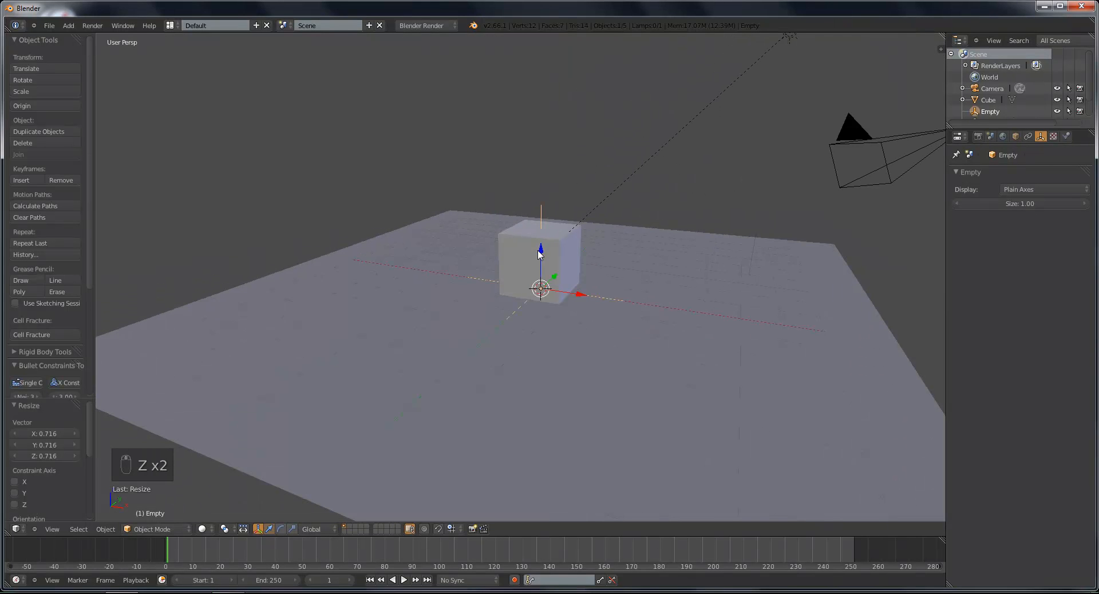
# Raise the empty 0.380 along Z and select the sun lamp
pyautogui.press('g')
pyautogui.click(571, 246)
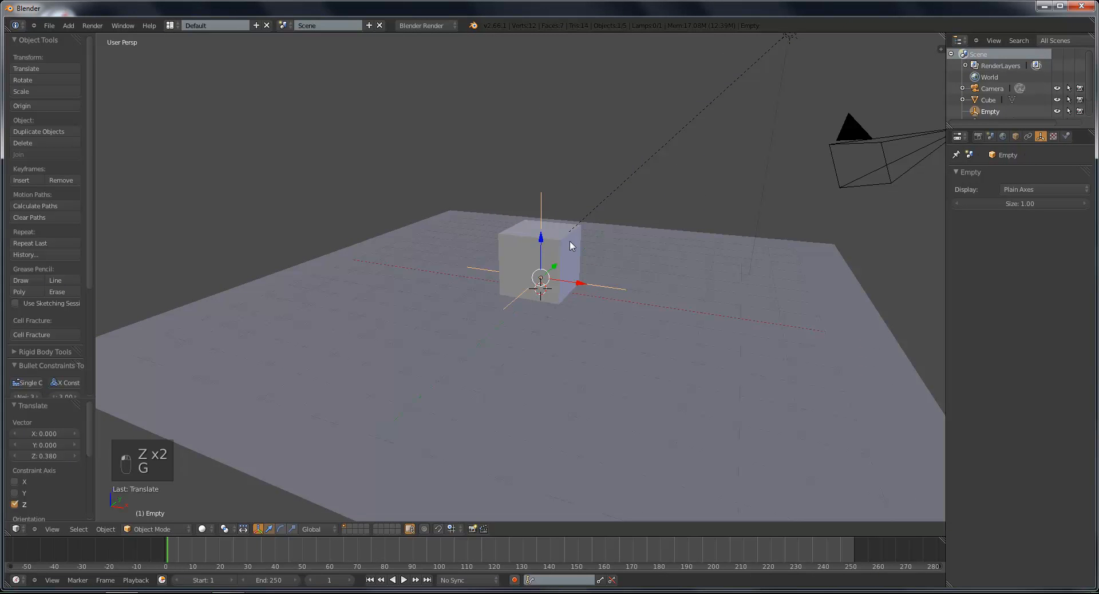
pyautogui.scroll(-2, 742, 133)
pyautogui.rightClick(709, 120)
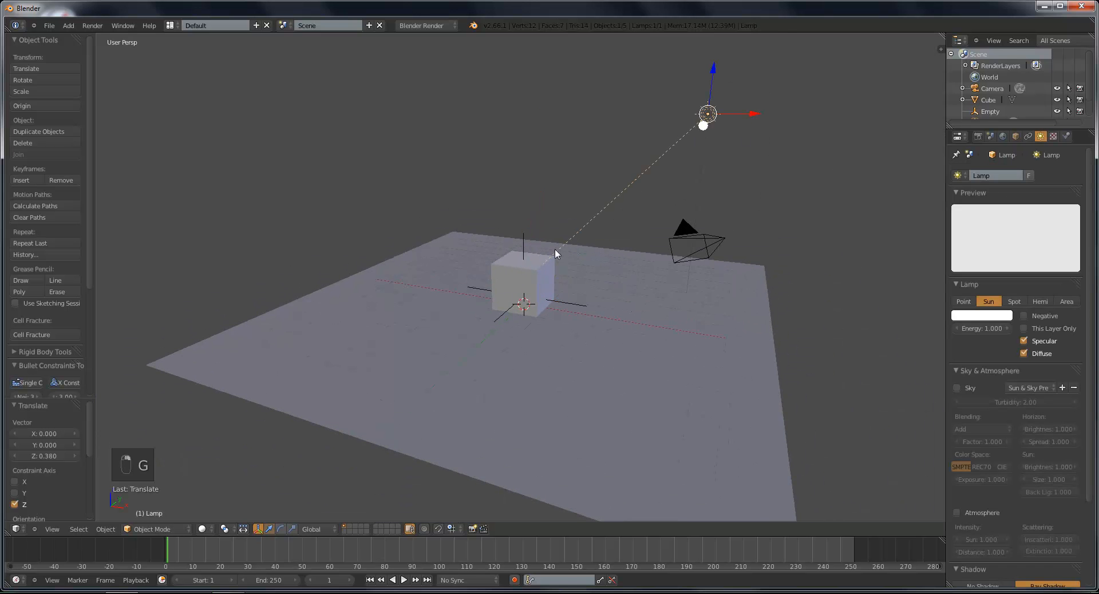
pyautogui.scroll(2, 764, 159)
pyautogui.moveTo(608, 200); pyautogui.dragTo(544, 273, button='middle')
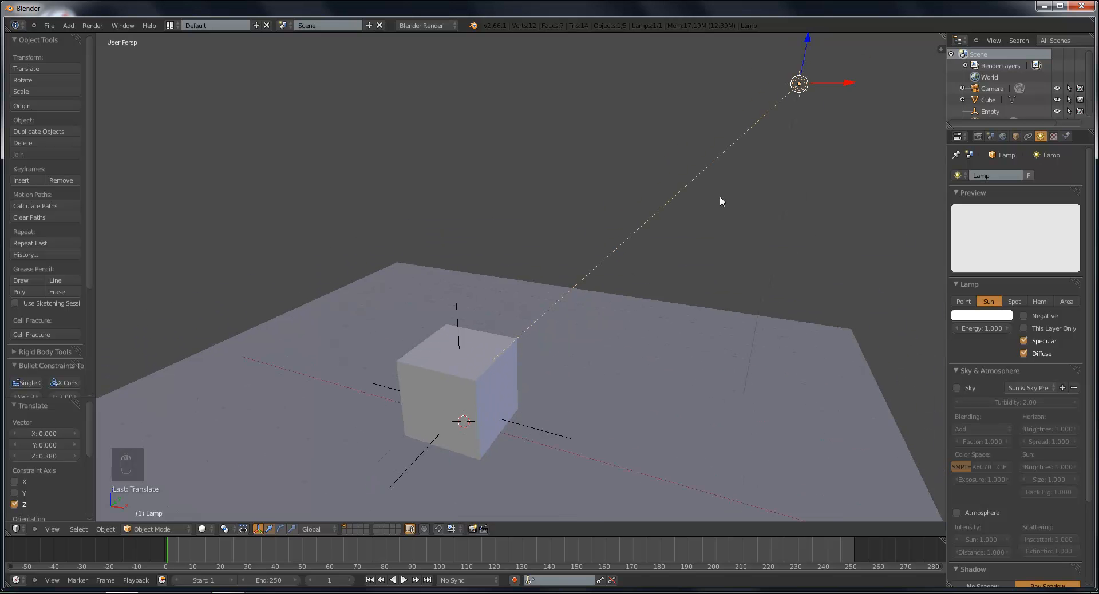
# Give the sun lamp a Track To constraint targeting the empty
pyautogui.rightClick(455, 309)
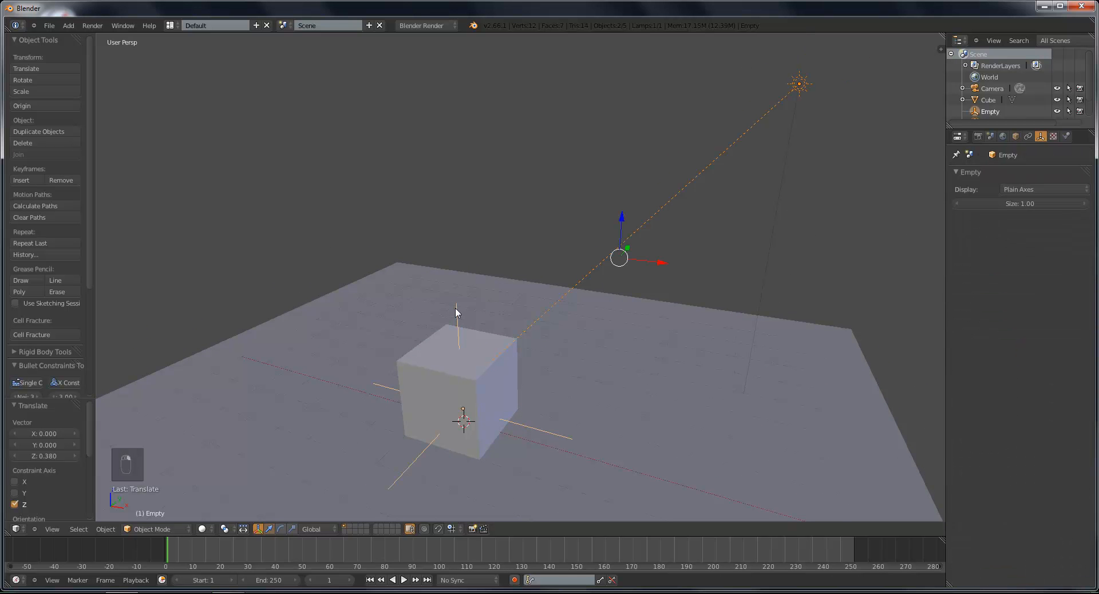
pyautogui.hotkey('ctrl', 't')
pyautogui.click(421, 322)
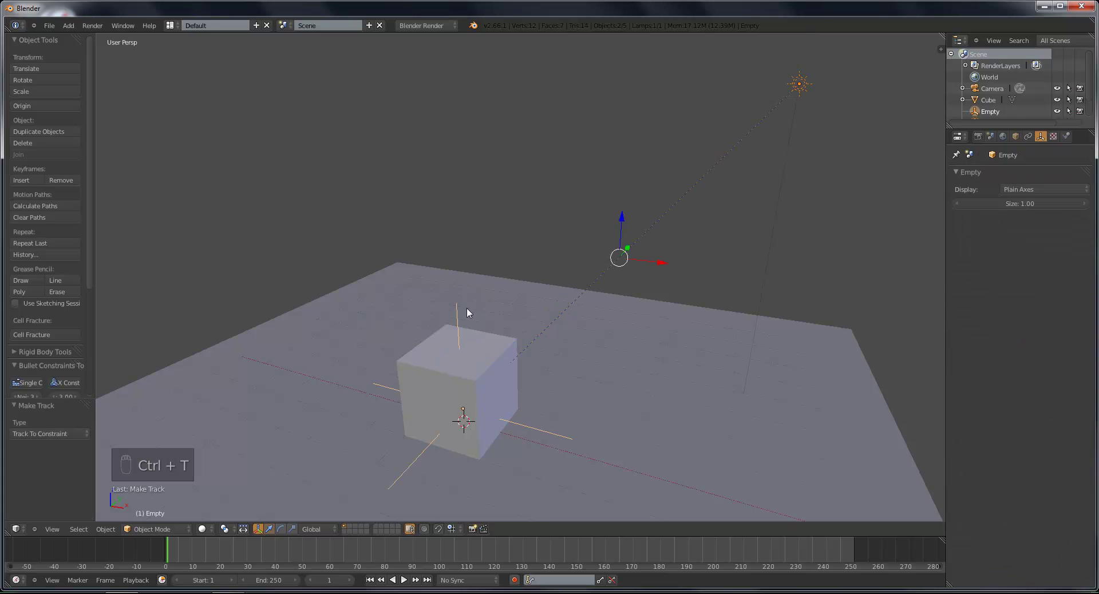
# Test the tracking by dragging the lamp and the empty around, cancelling each move
pyautogui.rightClick(797, 84)
pyautogui.press('g')
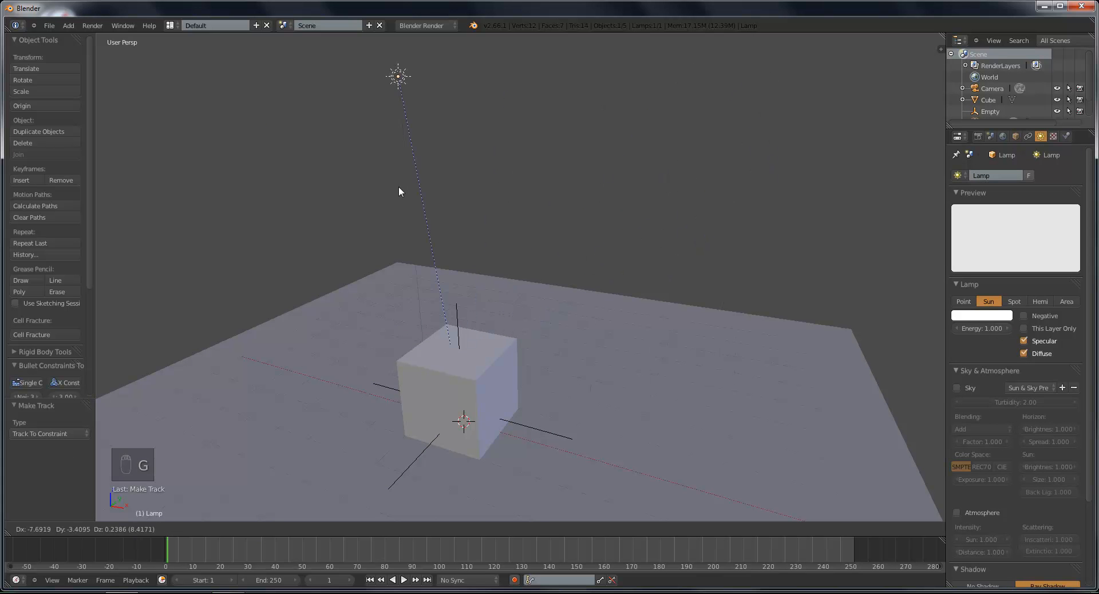
pyautogui.rightClick(250, 288)
pyautogui.rightClick(451, 315)
pyautogui.press('g')
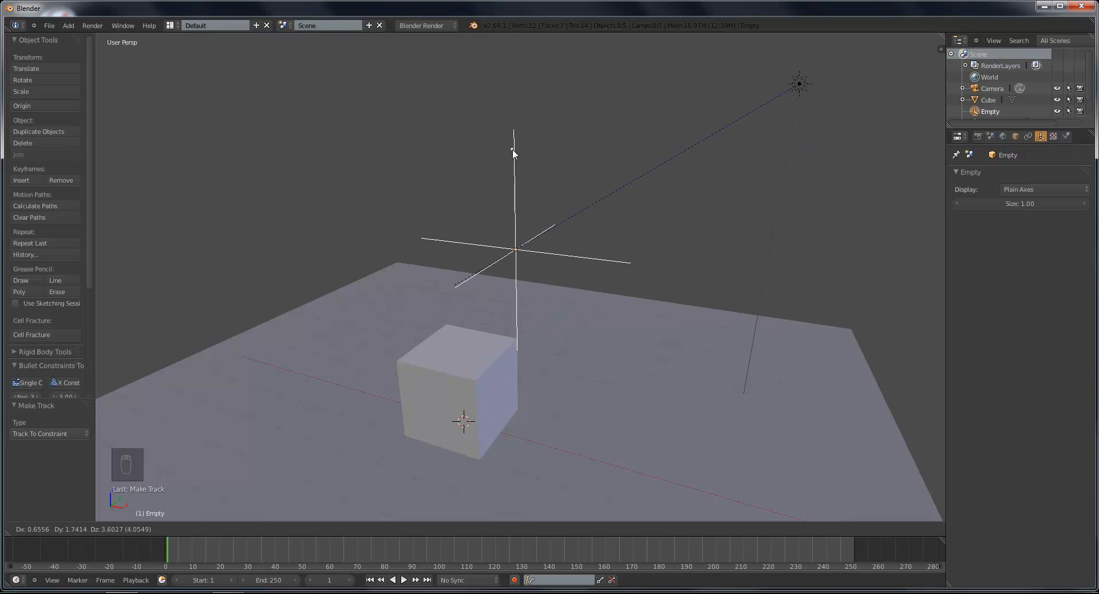
pyautogui.rightClick(515, 151)
pyautogui.scroll(-3, 652, 233)
# Duplicate the tracking sun lamp and place the copy to the right of the cube
pyautogui.press('KP_0')
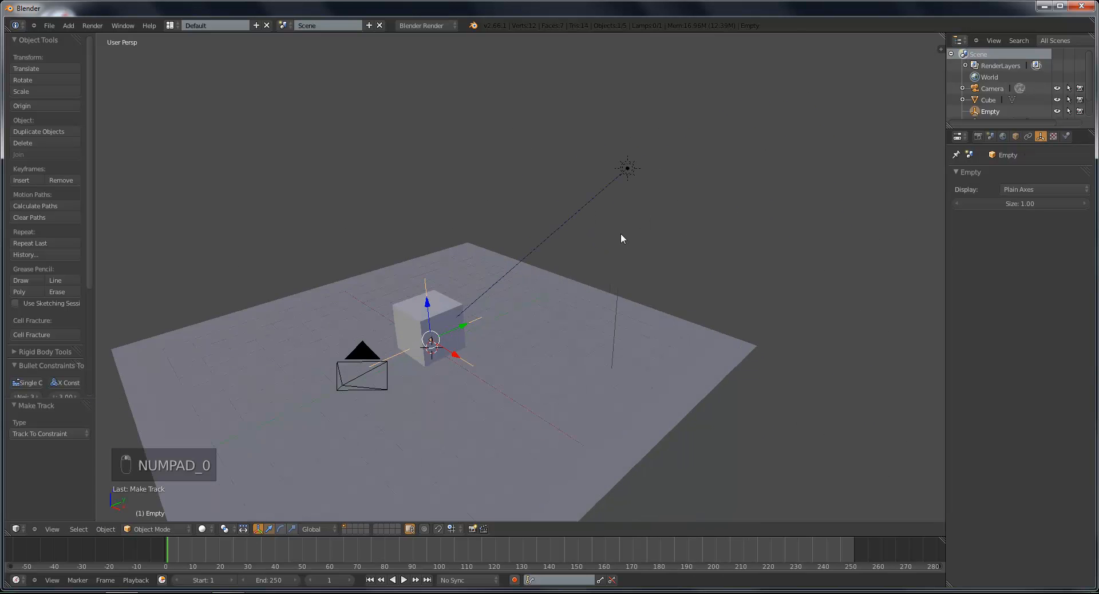
pyautogui.moveTo(648, 244); pyautogui.dragTo(633, 291, button='middle')
pyautogui.rightClick(642, 258)
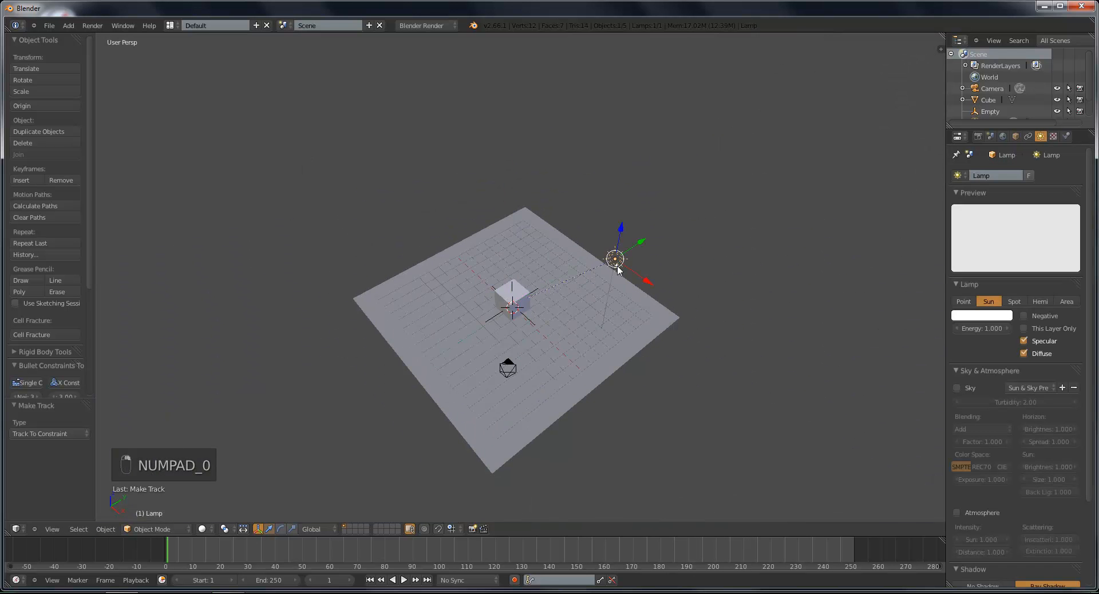
pyautogui.scroll(2, 692, 278)
pyautogui.scroll(-2, 708, 271)
pyautogui.hotkey('shift', 'd')
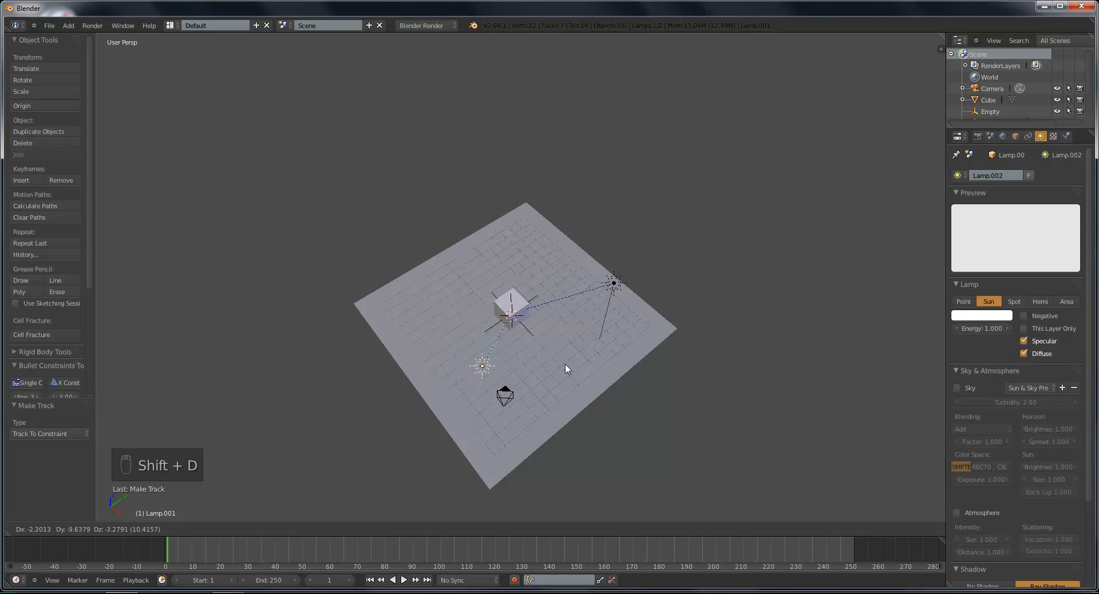
pyautogui.click(429, 343)
pyautogui.moveTo(490, 348); pyautogui.dragTo(550, 326, button='middle')
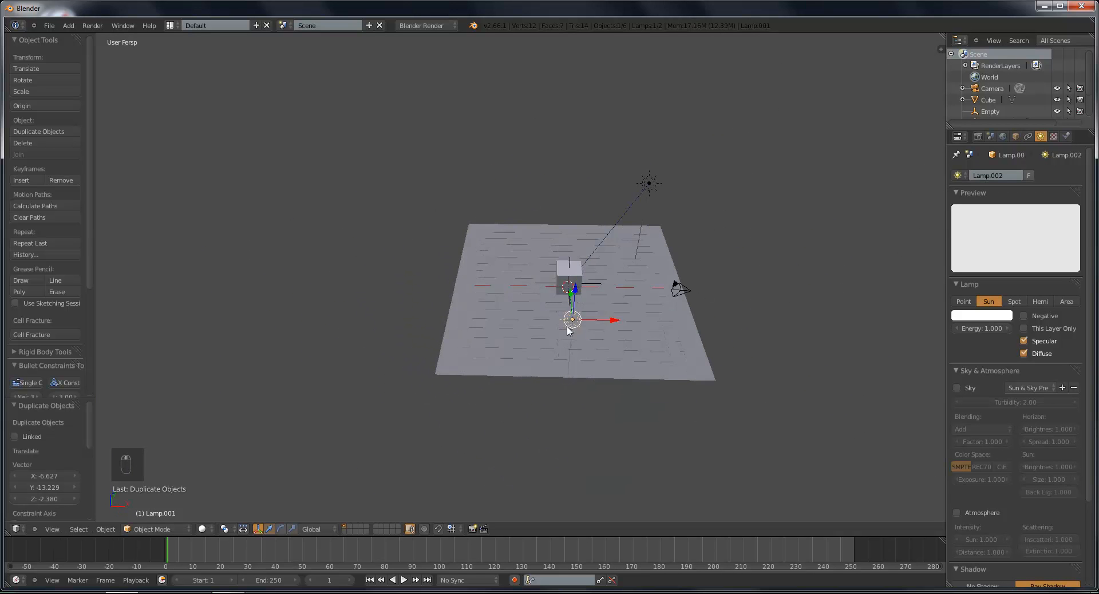
pyautogui.press('g')
pyautogui.click(636, 283)
pyautogui.moveTo(635, 284)
pyautogui.mouseDown(button='middle')
pyautogui.moveTo(649, 315)
pyautogui.moveTo(746, 346)
pyautogui.moveTo(687, 335)
pyautogui.mouseUp(button='middle')
# Drag the empty to confirm both lamps follow it, then cancel the move
pyautogui.rightClick(590, 301)
pyautogui.press('g')
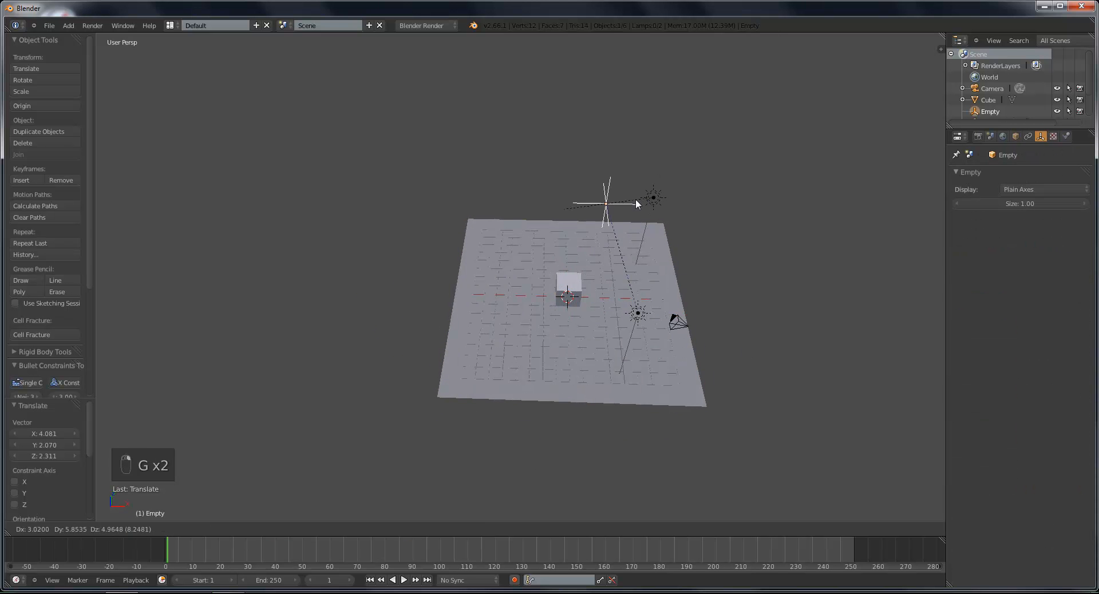
pyautogui.rightClick(603, 299)
# Duplicate a sun lamp again and position the third lamp high above the cube
pyautogui.rightClick(640, 314)
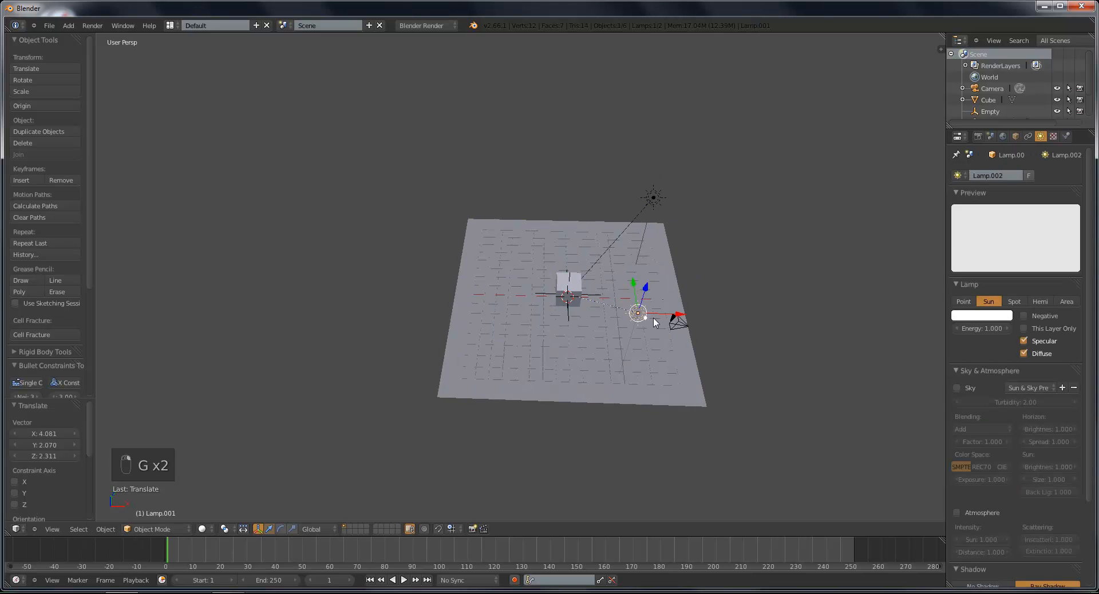
pyautogui.moveTo(653, 318)
pyautogui.mouseDown(button='middle')
pyautogui.moveTo(699, 352)
pyautogui.moveTo(638, 334)
pyautogui.moveTo(692, 322)
pyautogui.mouseUp(button='middle')
pyautogui.hotkey('shift', 'd')
pyautogui.click(489, 300)
pyautogui.press('g')
pyautogui.click(638, 349)
pyautogui.scroll(3, 621, 313)
pyautogui.press('g')
pyautogui.click(662, 314)
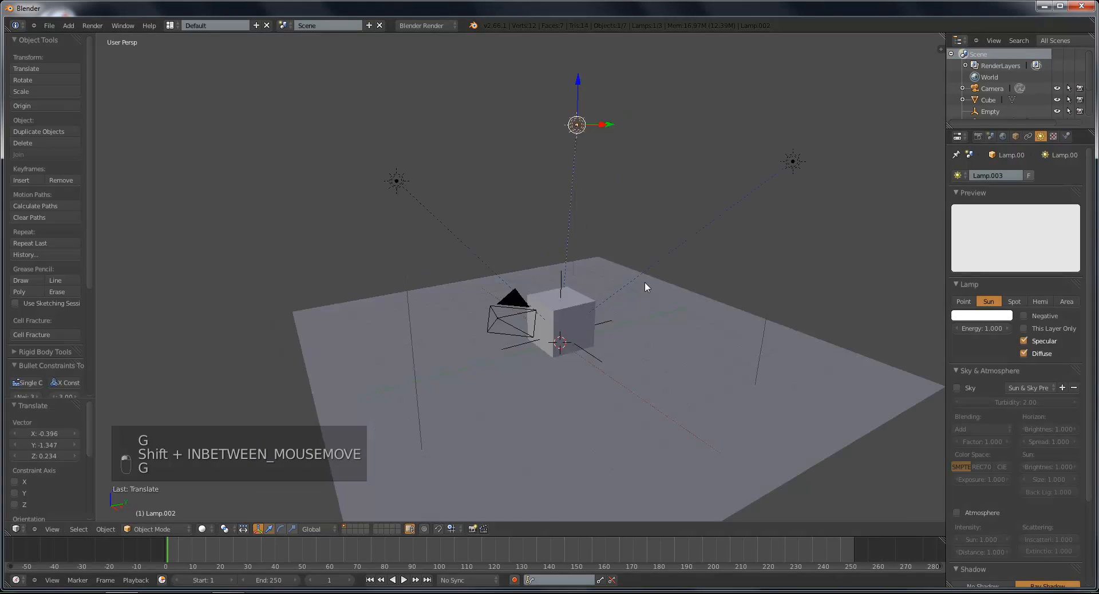
# Test-drag the empty to watch the lamps track it, then check the camera
pyautogui.moveTo(645, 281)
pyautogui.mouseDown(button='middle')
pyautogui.moveTo(656, 271)
pyautogui.moveTo(648, 291)
pyautogui.mouseUp(button='middle')
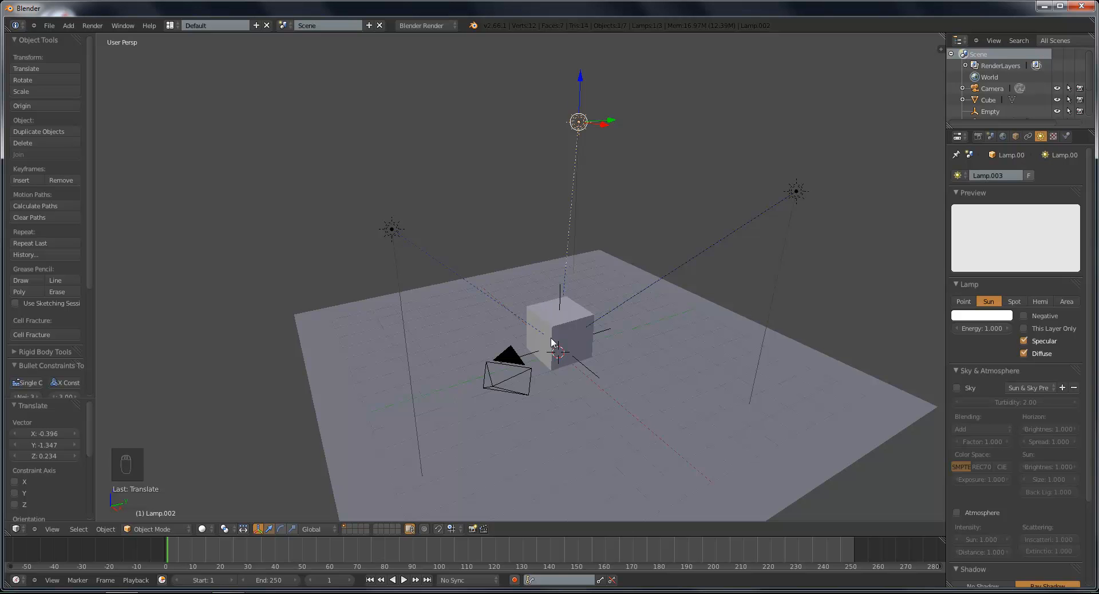
pyautogui.rightClick(563, 296)
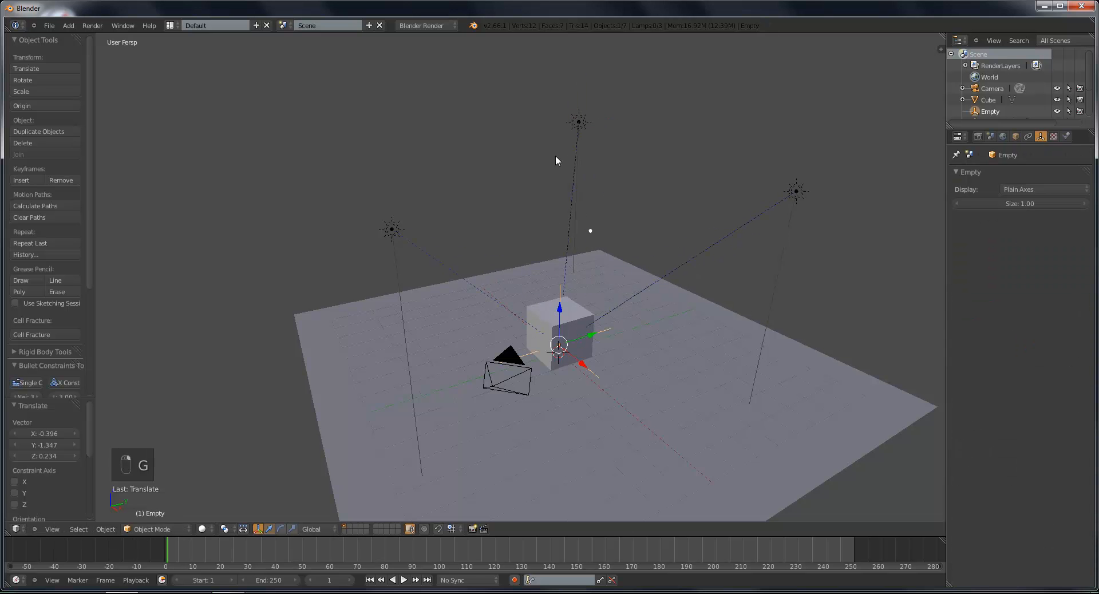
pyautogui.rightClick(581, 120)
pyautogui.press('g')
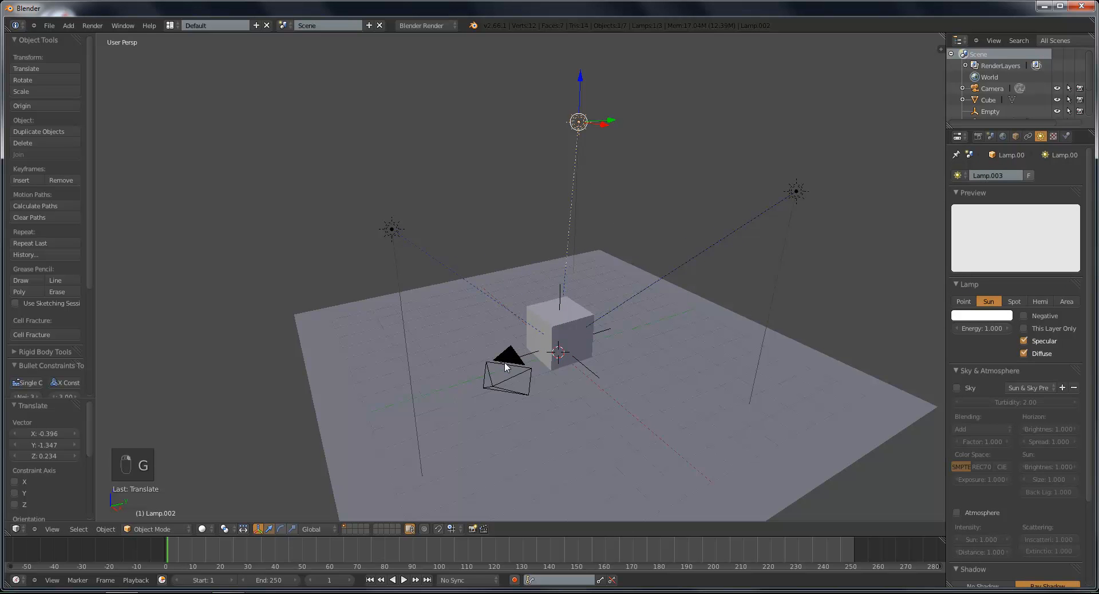
pyautogui.rightClick(507, 363)
# Move the overhead sun lamp to a new spot high above the cube
pyautogui.rightClick(578, 121)
pyautogui.press('g')
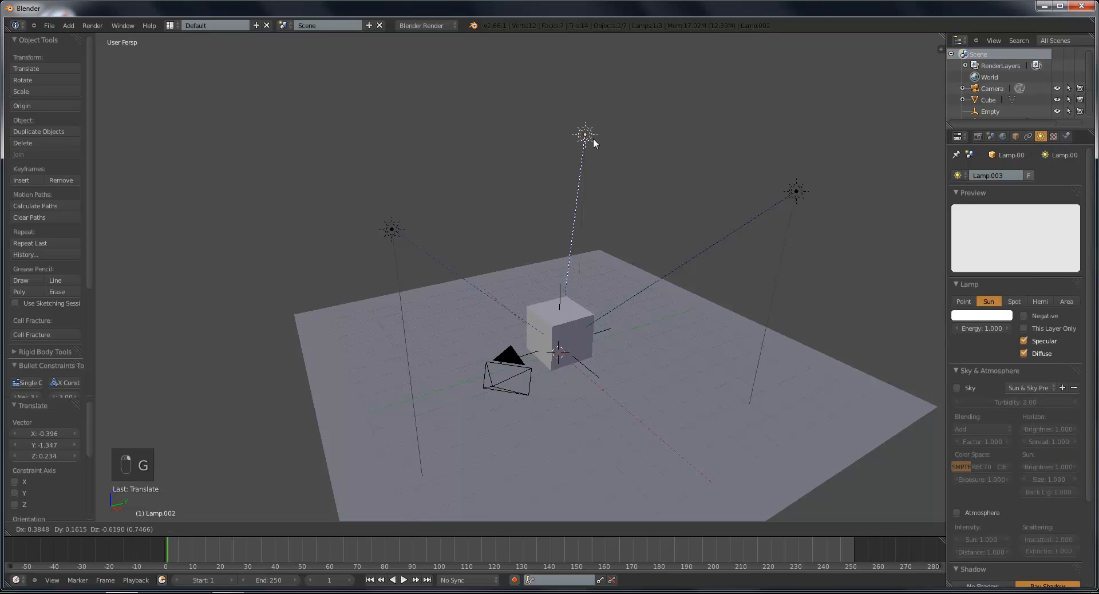
pyautogui.press('g')
pyautogui.click(635, 197)
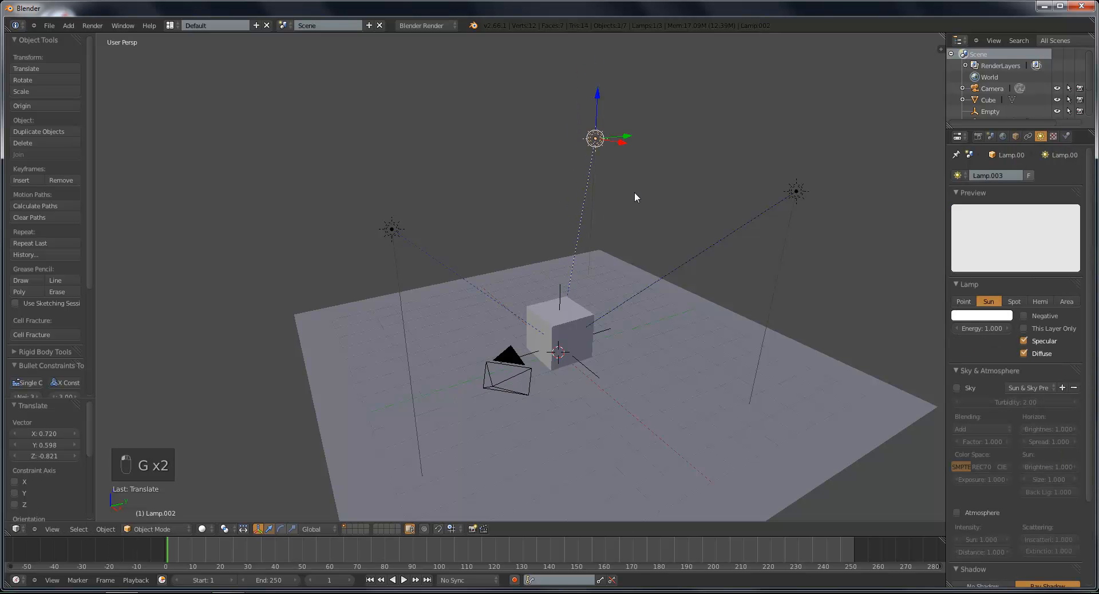
pyautogui.moveTo(635, 194)
pyautogui.mouseDown(button='middle')
pyautogui.moveTo(585, 198)
pyautogui.moveTo(613, 202)
pyautogui.mouseUp(button='middle')
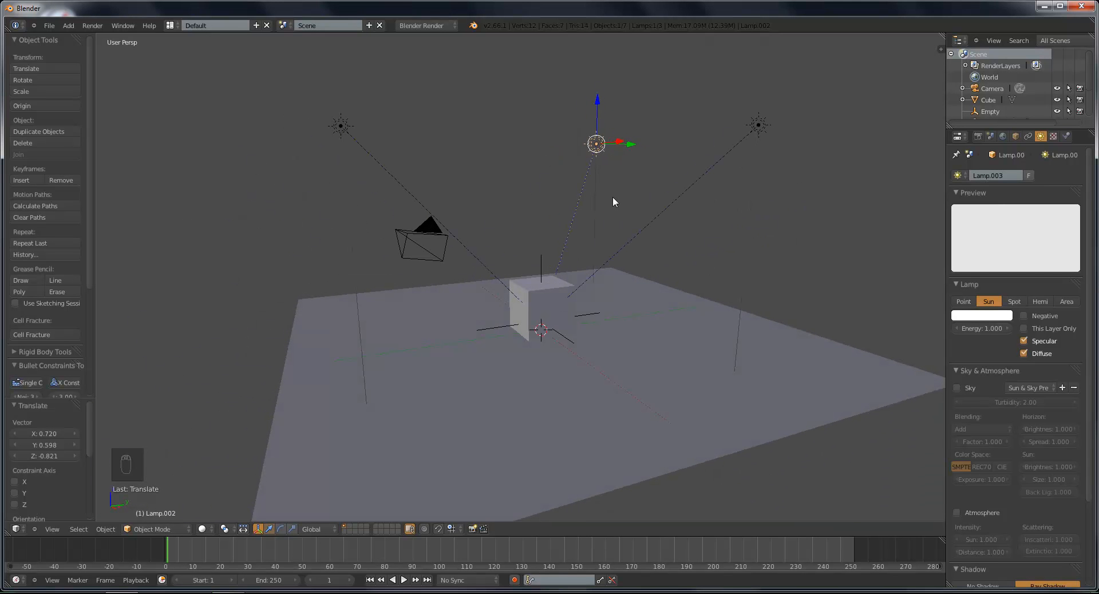
# Clear the overhead lamp's tracking and give the camera a Track To constraint aimed at the empty
pyautogui.hotkey('alt', 't')
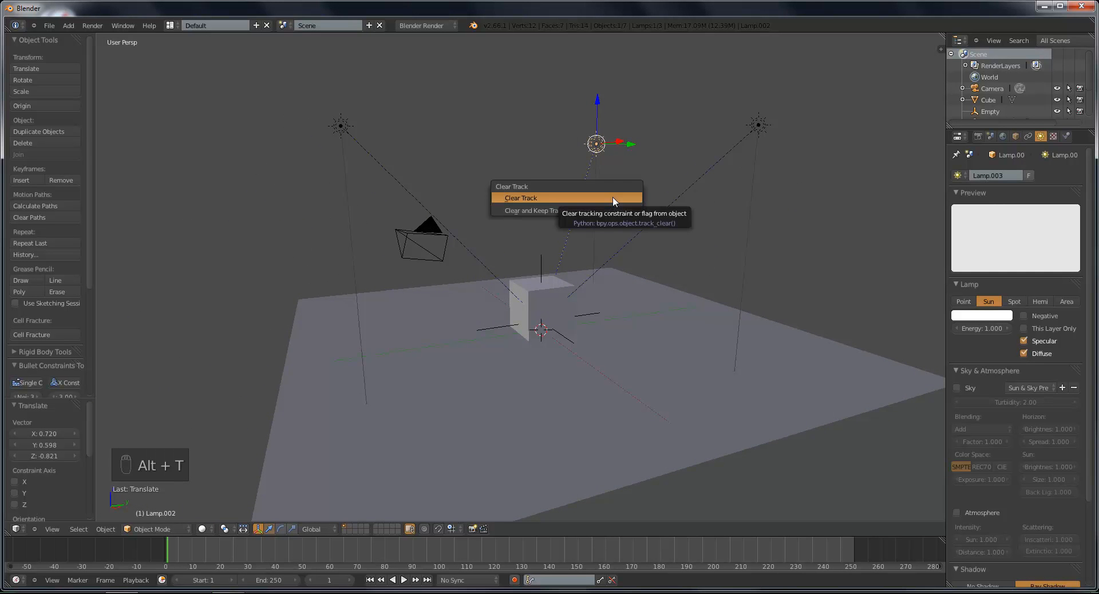
pyautogui.click(612, 196)
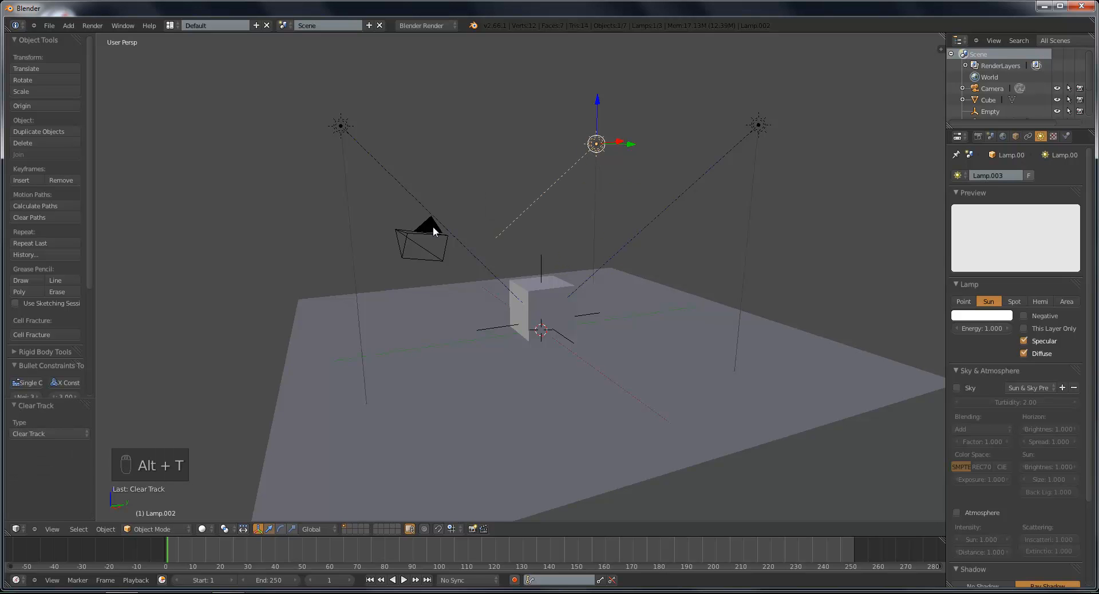
pyautogui.hotkey('ctrl', 't')
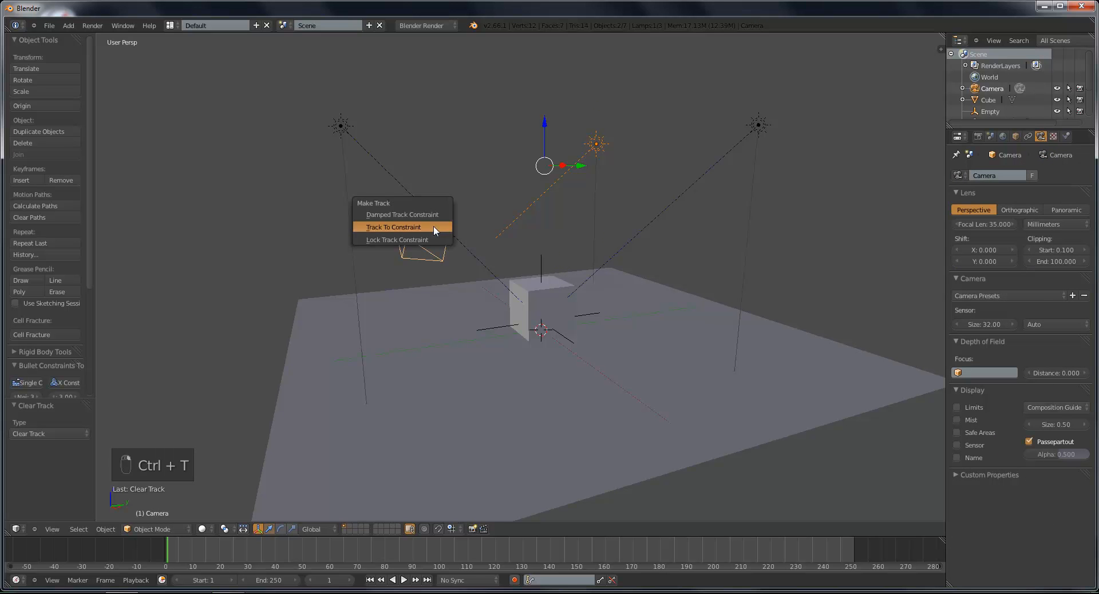
pyautogui.click(400, 233)
# Move the top sun lamp up above the cube, checking its placement through the camera
pyautogui.rightClick(596, 145)
pyautogui.press('g')
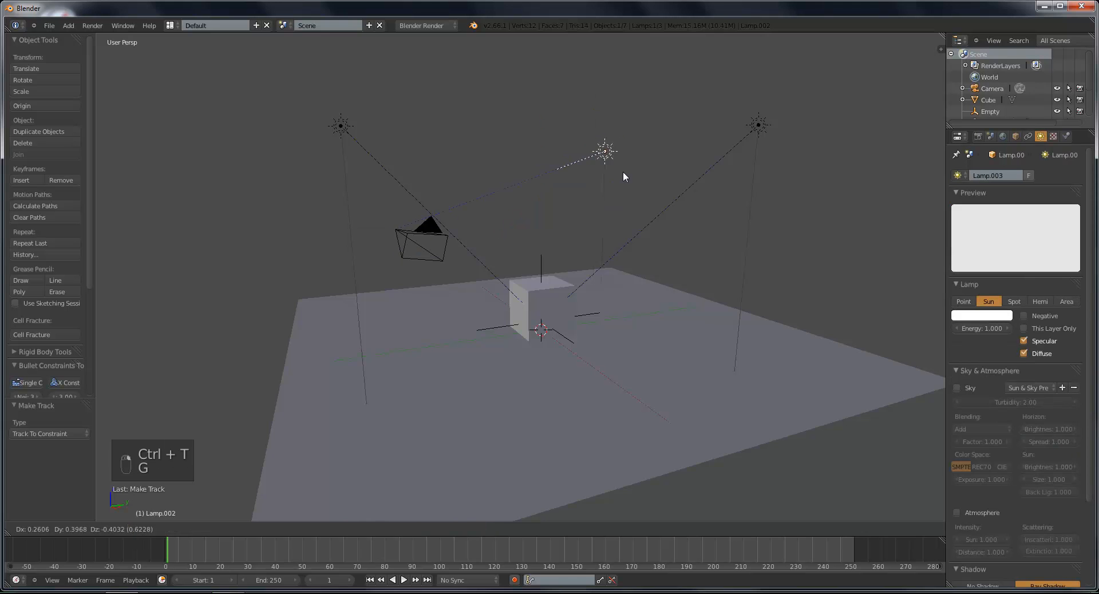
pyautogui.click(633, 205)
pyautogui.moveTo(633, 205); pyautogui.dragTo(669, 219, button='middle')
pyautogui.press('g')
pyautogui.click(670, 218)
pyautogui.press('g')
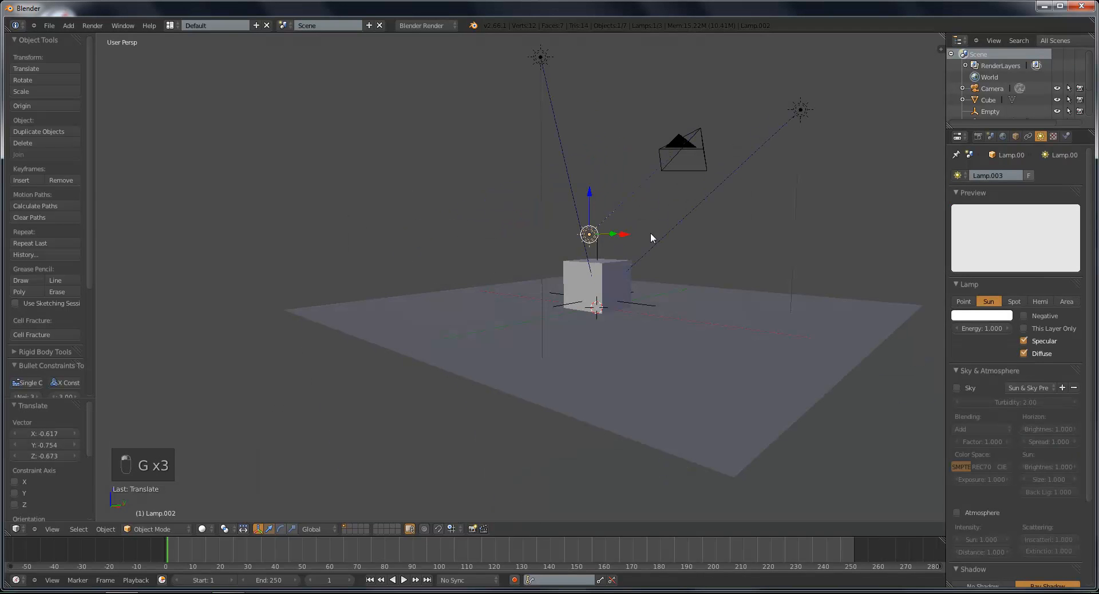
pyautogui.press('KP_0')
pyautogui.press('g')
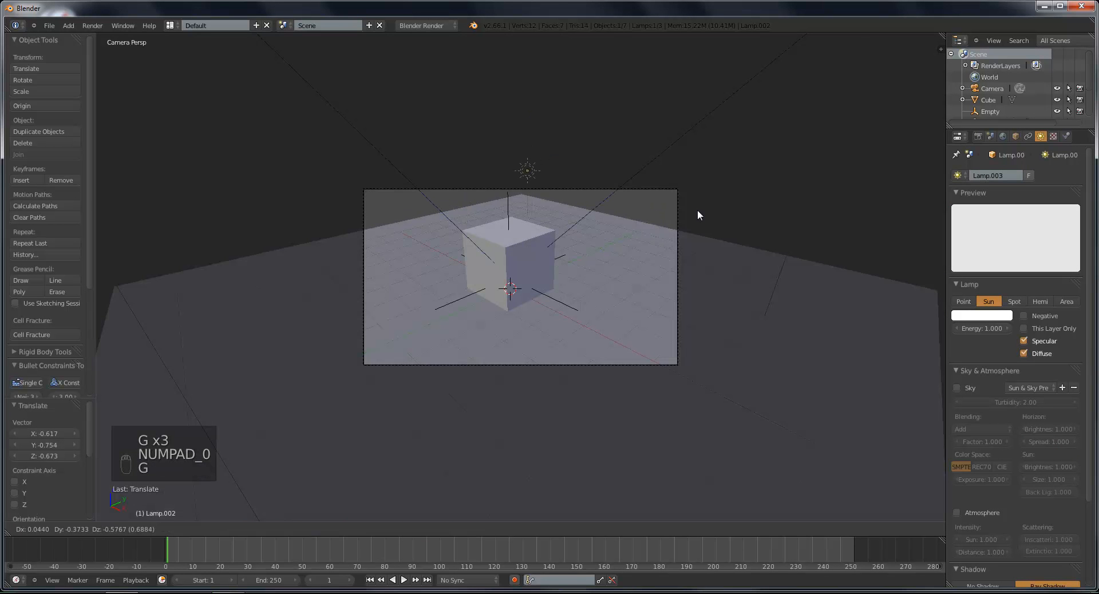
pyautogui.click(699, 204)
# Fine-tune the lamp's height by sliding it along its own Z axis
pyautogui.moveTo(681, 214)
pyautogui.mouseDown(button='middle')
pyautogui.moveTo(651, 154)
pyautogui.moveTo(636, 172)
pyautogui.mouseUp(button='middle')
pyautogui.press('g')
pyautogui.click(614, 151)
pyautogui.press('g')
pyautogui.press('z')
pyautogui.press('z')
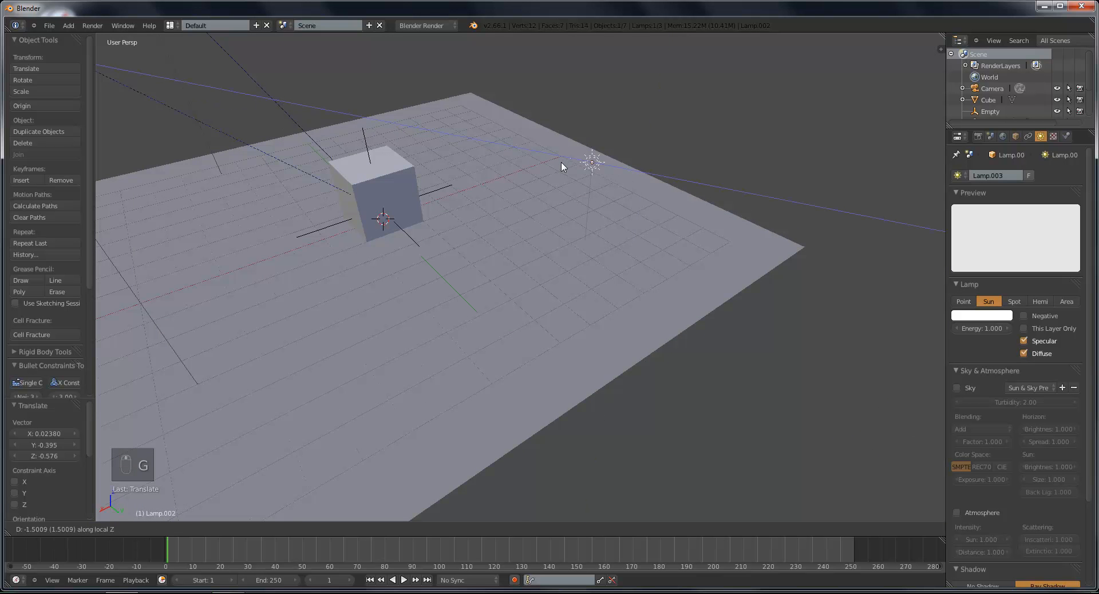
pyautogui.click(535, 163)
pyautogui.moveTo(550, 163)
pyautogui.mouseDown(button='middle')
pyautogui.moveTo(666, 156)
pyautogui.moveTo(711, 177)
pyautogui.mouseUp(button='middle')
pyautogui.scroll(-4, 624, 207)
# Move the far sun lamp to a new spot beside the cube
pyautogui.press('a')
pyautogui.scroll(3, 684, 201)
pyautogui.rightClick(689, 150)
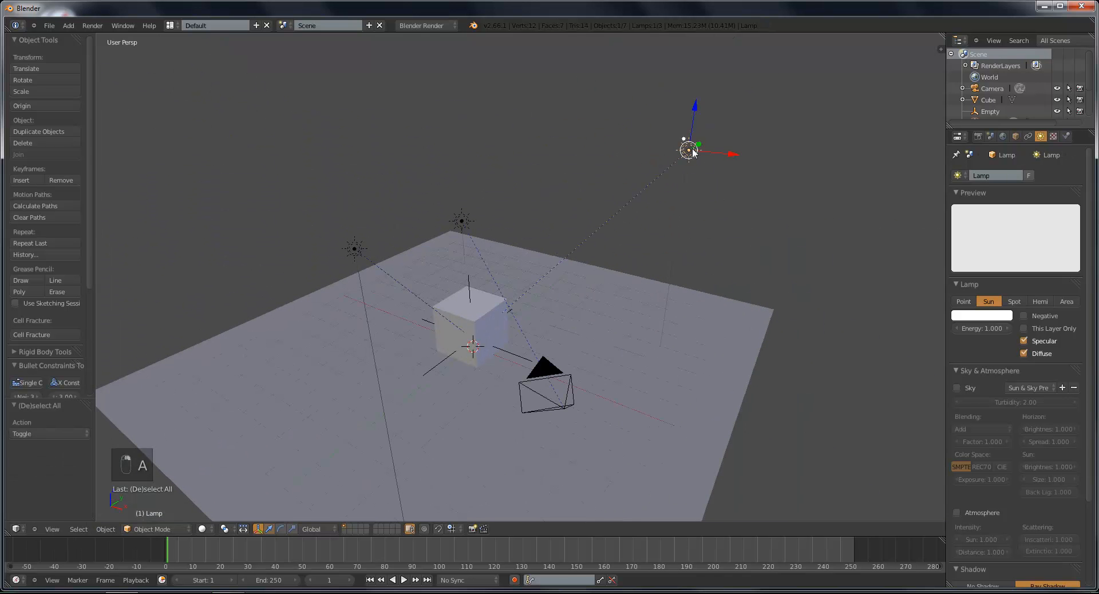
pyautogui.press('g')
pyautogui.press('g')
pyautogui.press('g')
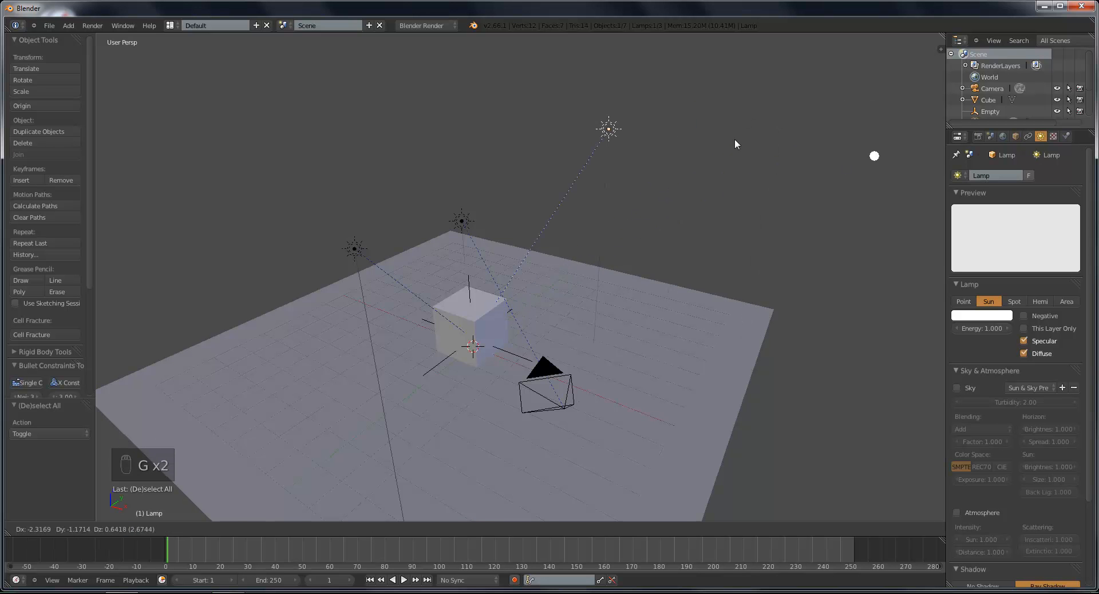
pyautogui.click(735, 138)
pyautogui.scroll(2, 637, 172)
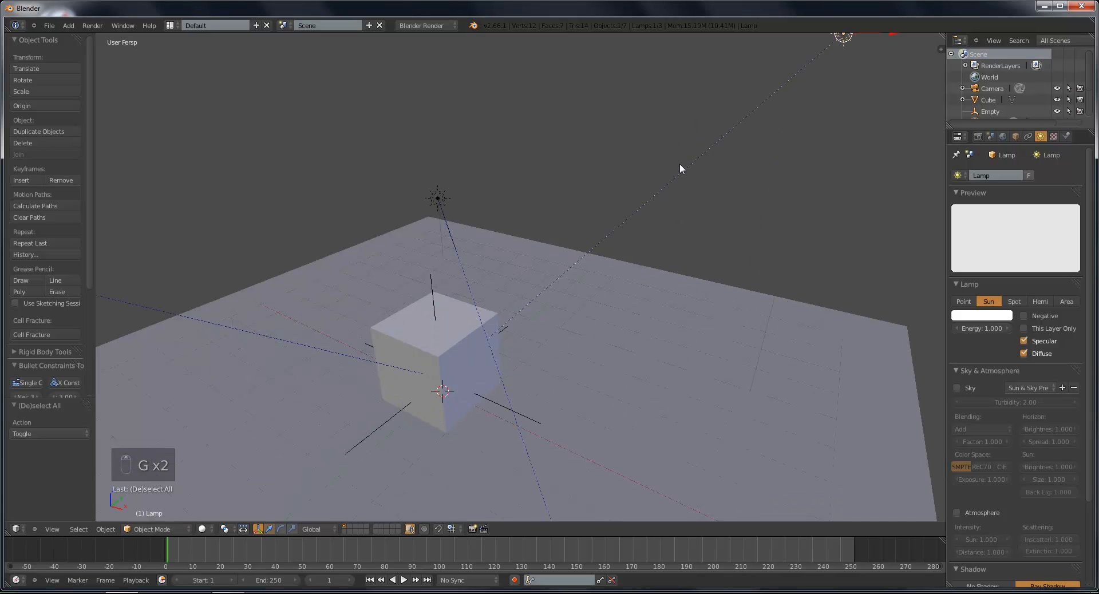
pyautogui.scroll(-2, 486, 273)
pyautogui.press('g')
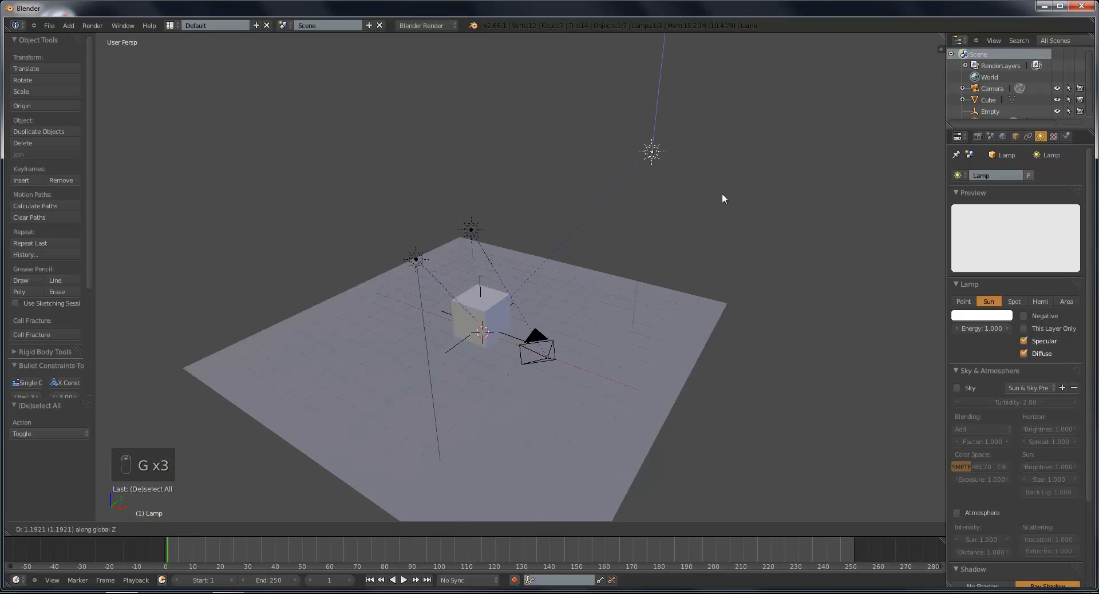
pyautogui.click(722, 193)
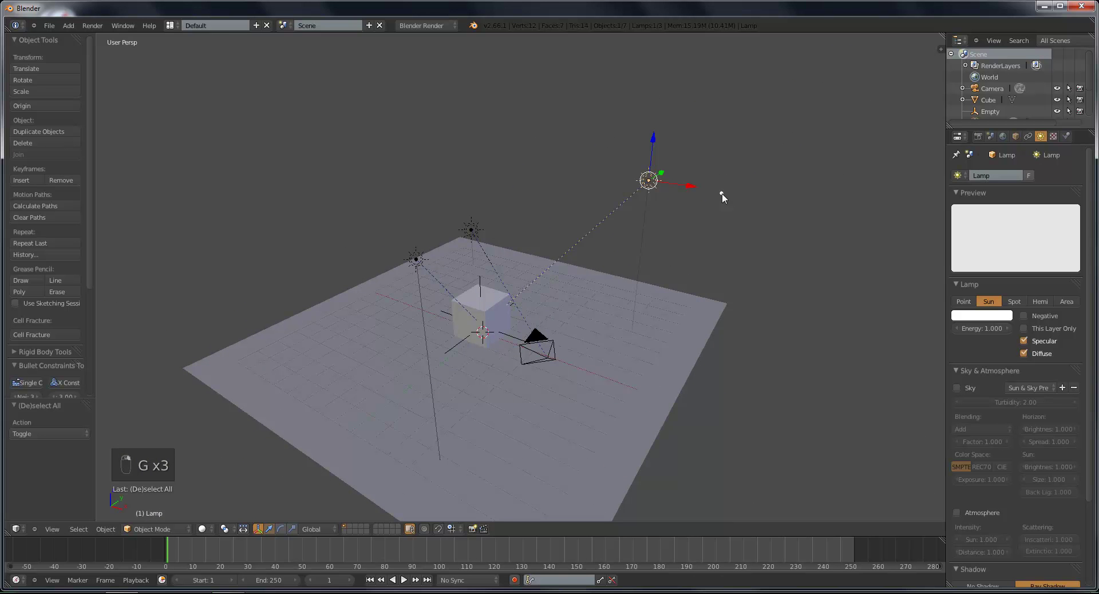
# Nudge the empty at the origin and test the far lamp's Z height, leaving the lamp in place
pyautogui.rightClick(481, 290)
pyautogui.press('g')
pyautogui.click(562, 220)
pyautogui.rightClick(659, 184)
pyautogui.press('g')
pyautogui.press('z')
pyautogui.press('z')
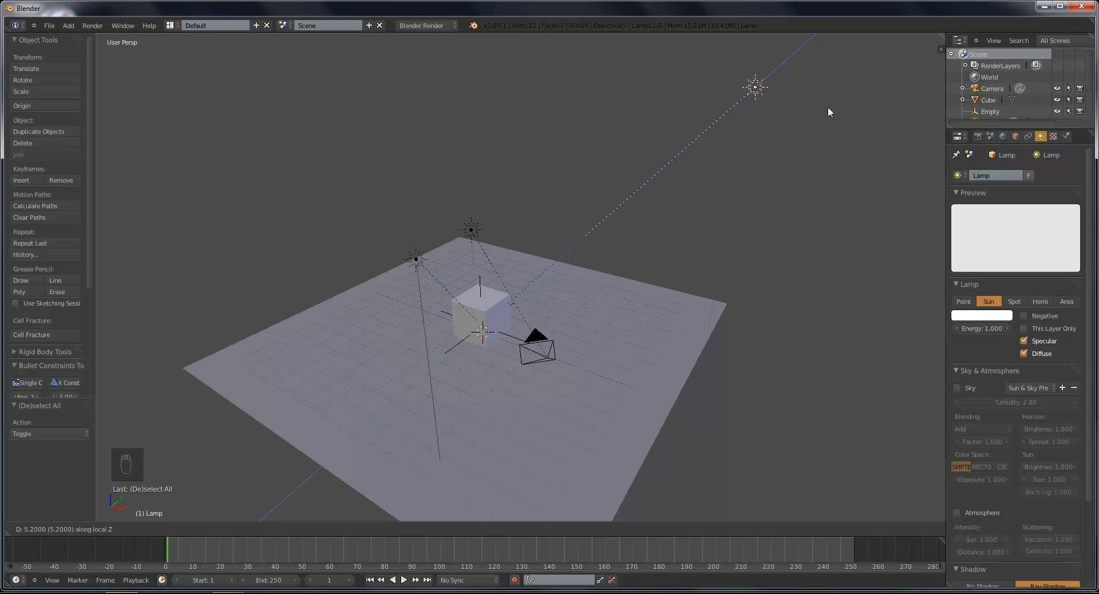
pyautogui.rightClick(803, 168)
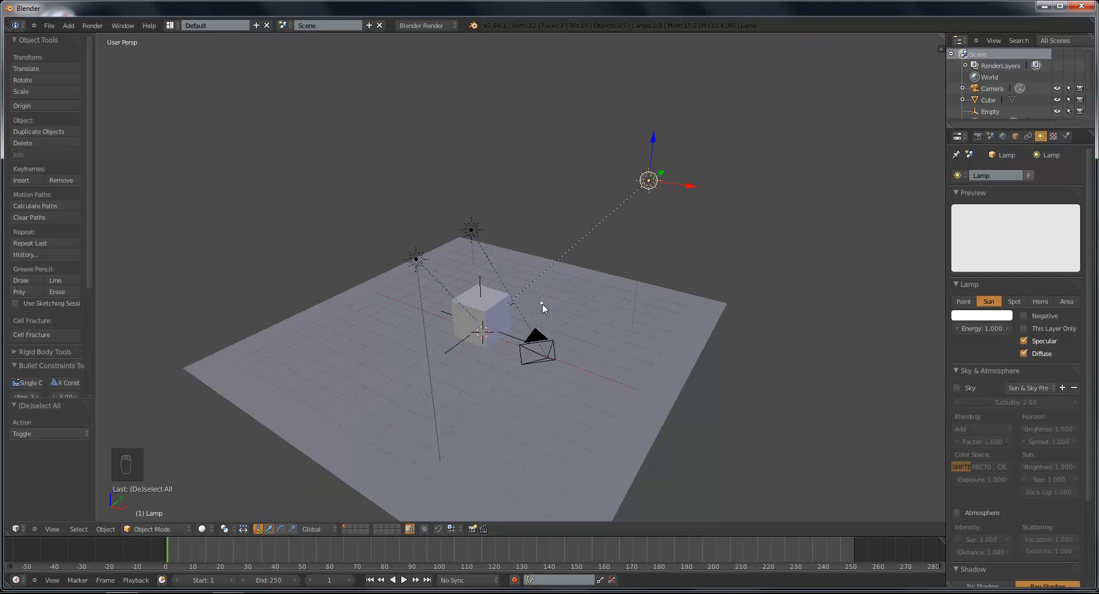
# Check the left sun lamp's and the camera's positions with grab moves, cancelling both
pyautogui.rightClick(472, 229)
pyautogui.rightClick(417, 260)
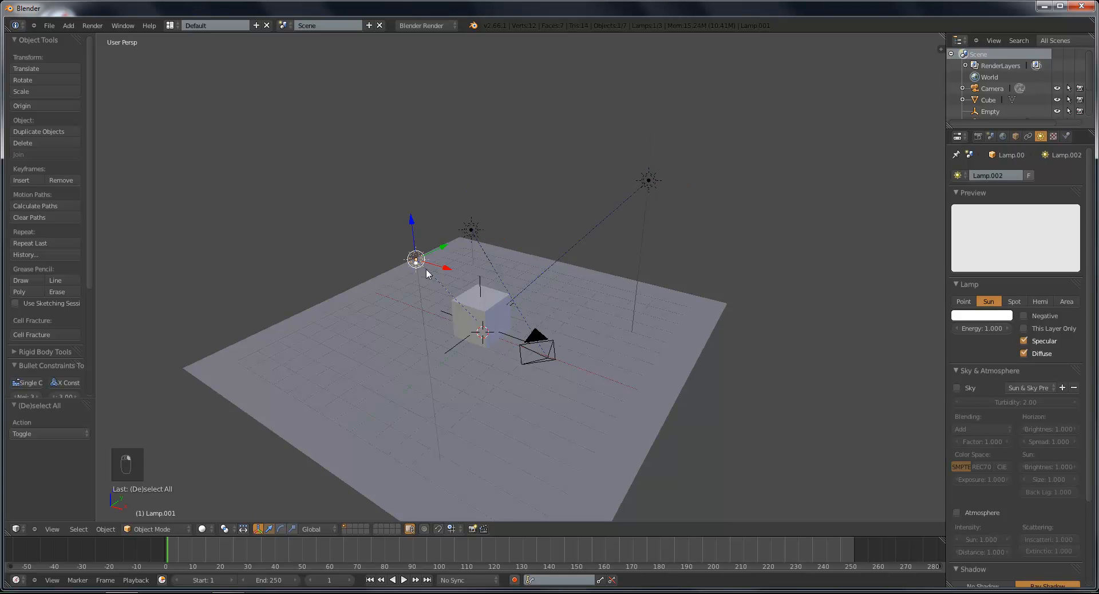
pyautogui.press('g')
pyautogui.rightClick(431, 272)
pyautogui.rightClick(539, 348)
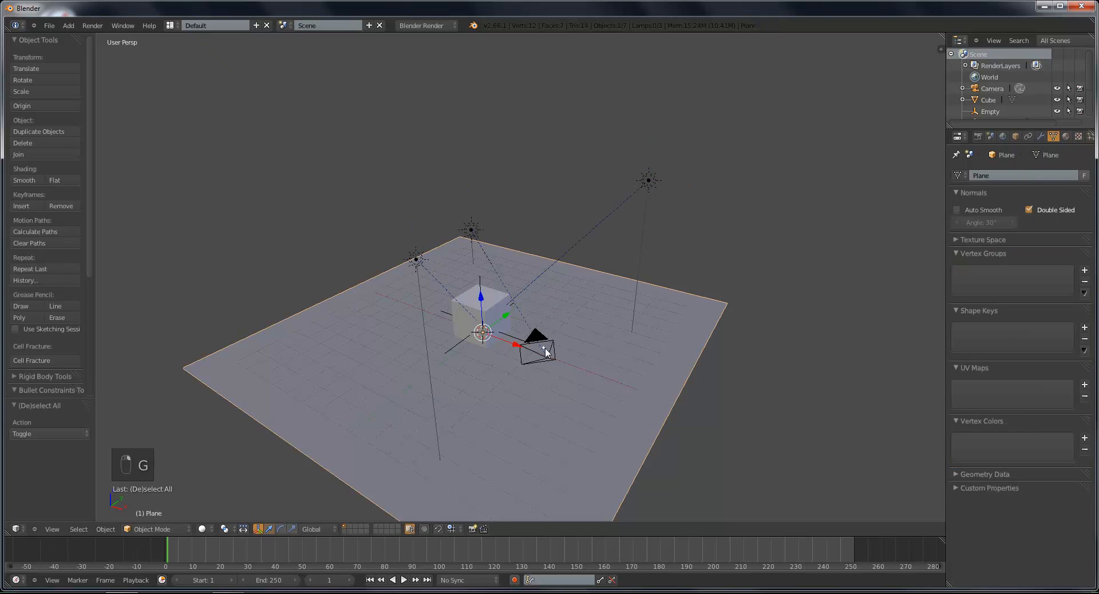
pyautogui.press('g')
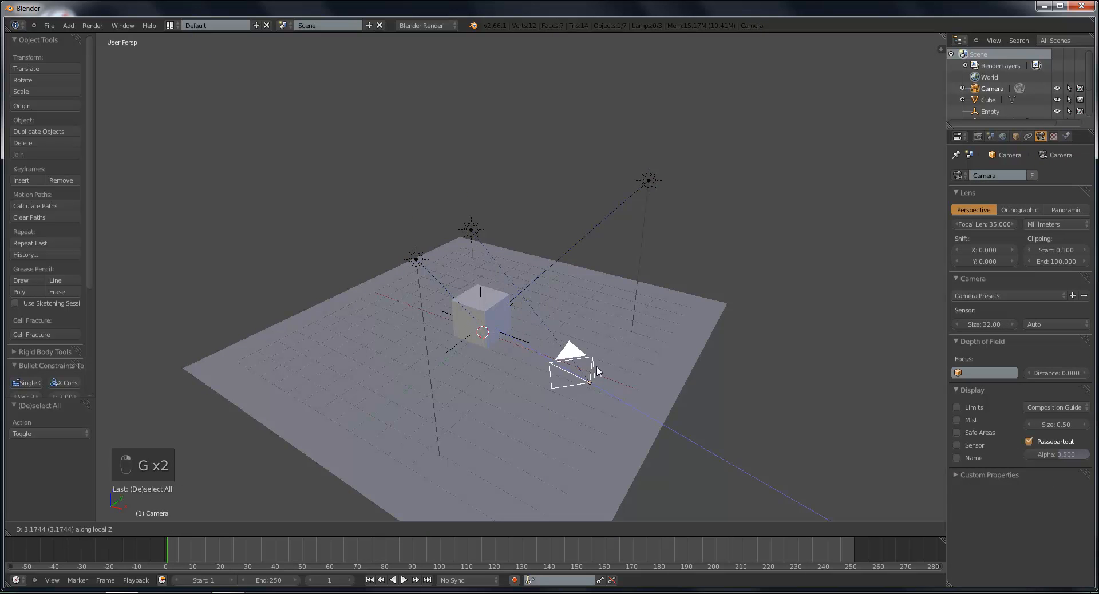
pyautogui.rightClick(550, 354)
# Render a test image of the shadowed cube through the camera with F12
pyautogui.moveTo(551, 351)
pyautogui.mouseDown(button='middle')
pyautogui.moveTo(597, 282)
pyautogui.moveTo(573, 288)
pyautogui.moveTo(617, 294)
pyautogui.moveTo(514, 319)
pyautogui.moveTo(534, 306)
pyautogui.mouseUp(button='middle')
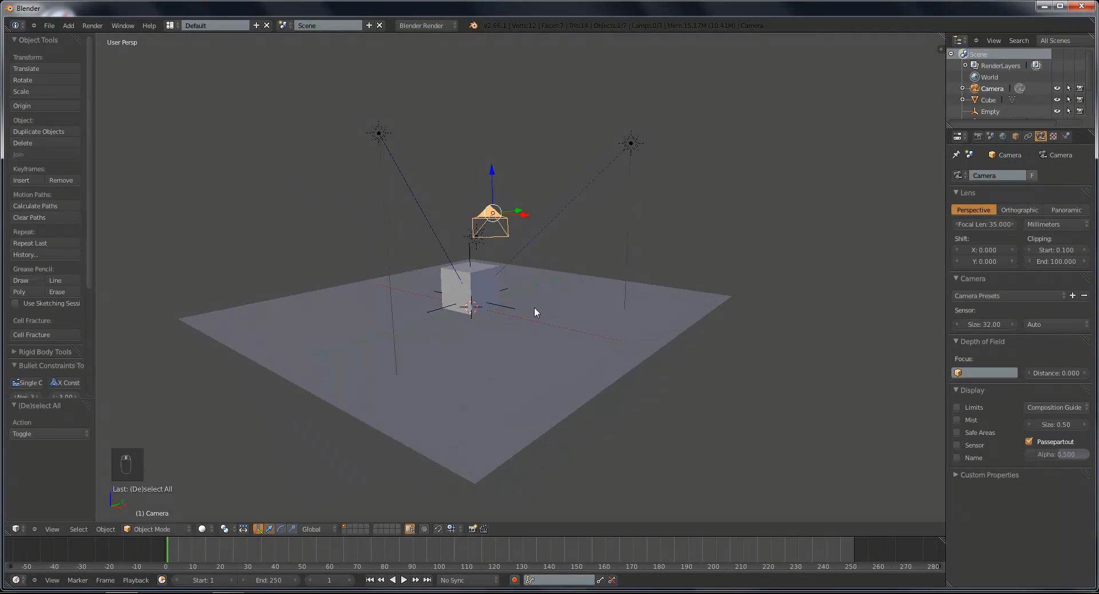
pyautogui.press('KP_Decimal')
pyautogui.press('KP_0')
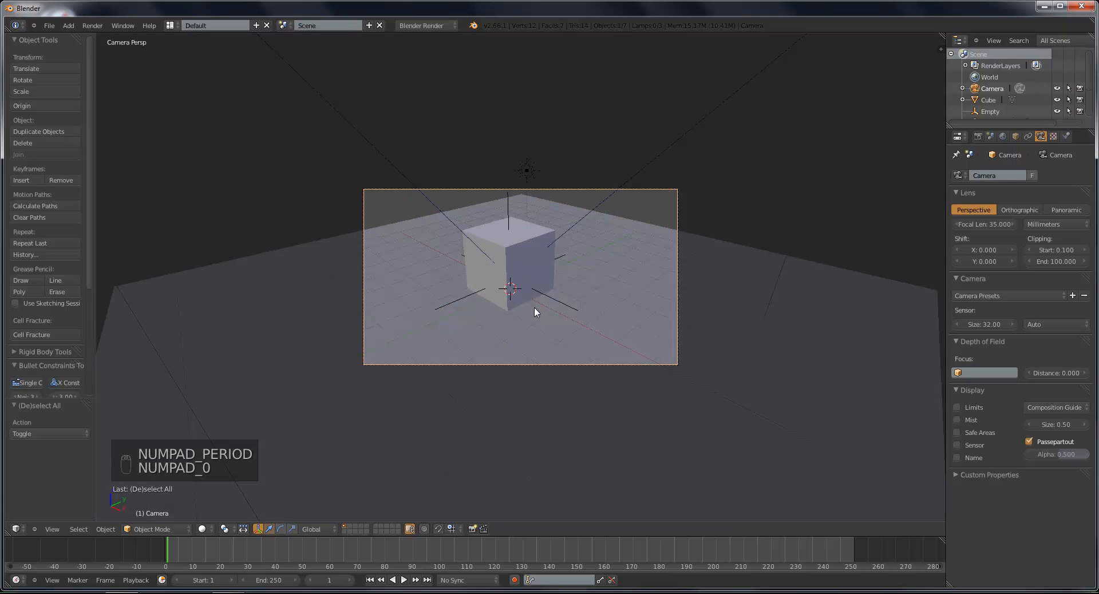
pyautogui.press('F12')
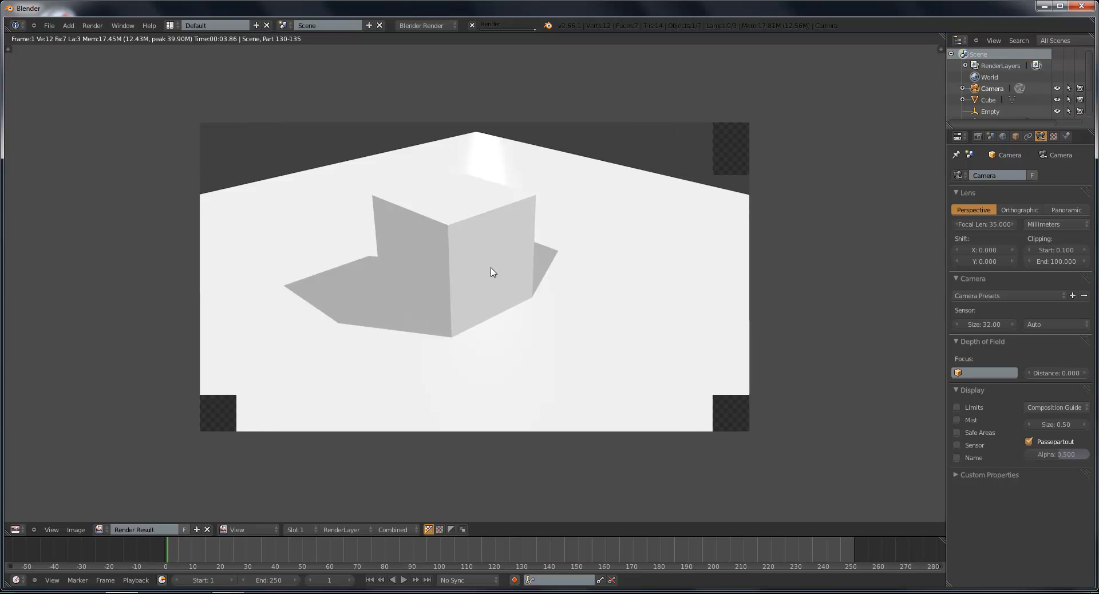
# Leave the render and shift the top sun lamp to a new position
pyautogui.press('Escape')
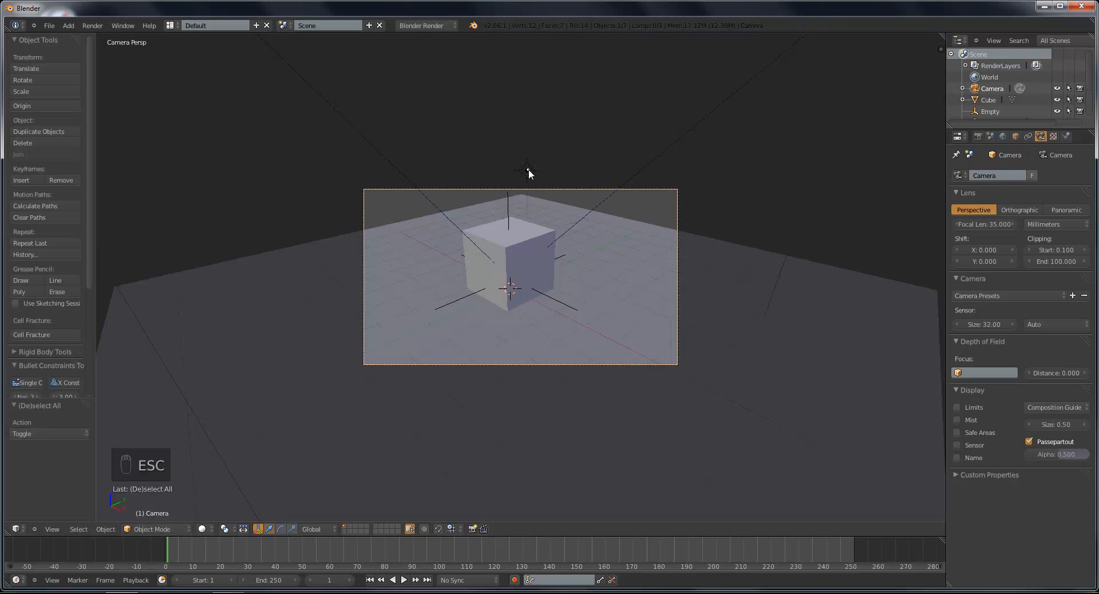
pyautogui.click(528, 169)
pyautogui.press('g')
pyautogui.press('g')
pyautogui.click(544, 133)
pyautogui.scroll(3, 600, 287)
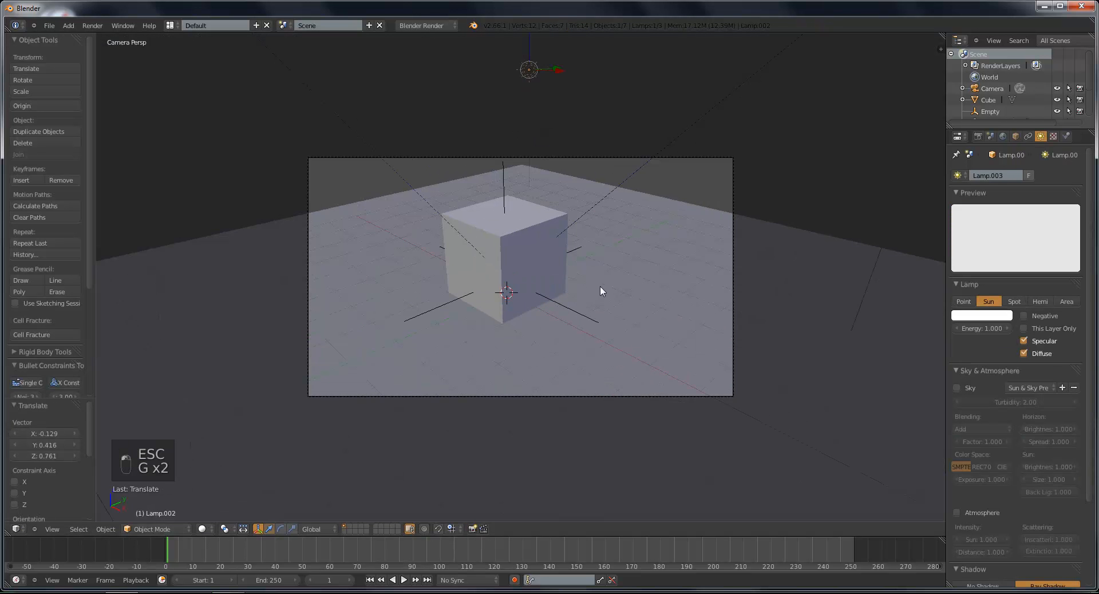
# Scale the ground plane up twice so it extends past the lamps and camera frame
pyautogui.rightClick(670, 281)
pyautogui.press('s')
pyautogui.click(834, 296)
pyautogui.press('s')
pyautogui.click(784, 297)
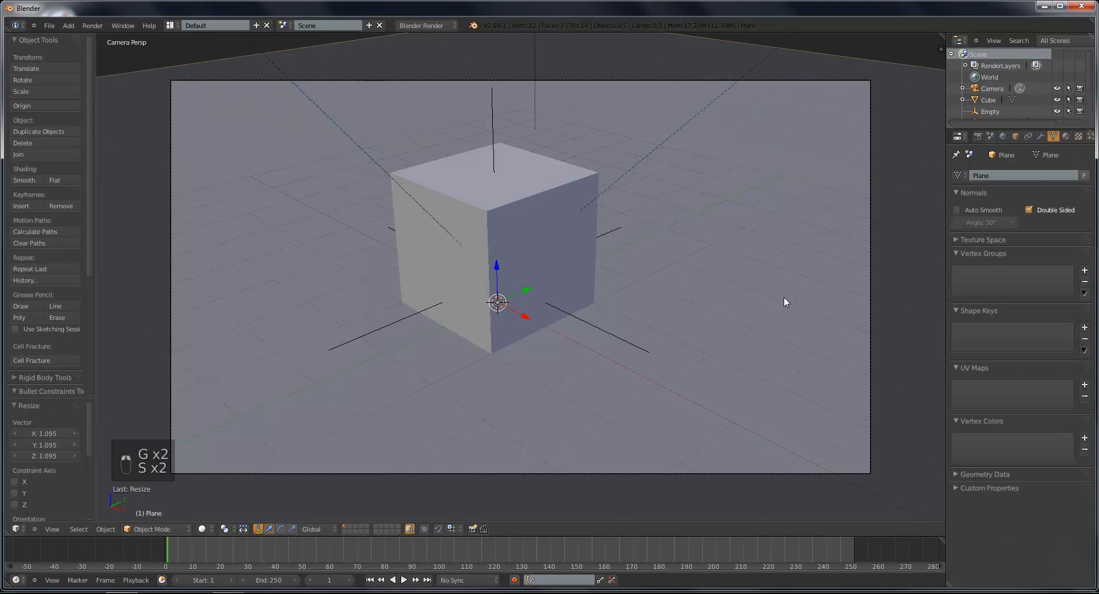
pyautogui.moveTo(785, 297)
pyautogui.mouseDown(button='middle')
pyautogui.moveTo(762, 335)
pyautogui.moveTo(757, 263)
pyautogui.mouseUp(button='middle')
pyautogui.scroll(-4, 761, 335)
pyautogui.scroll(4, 782, 259)
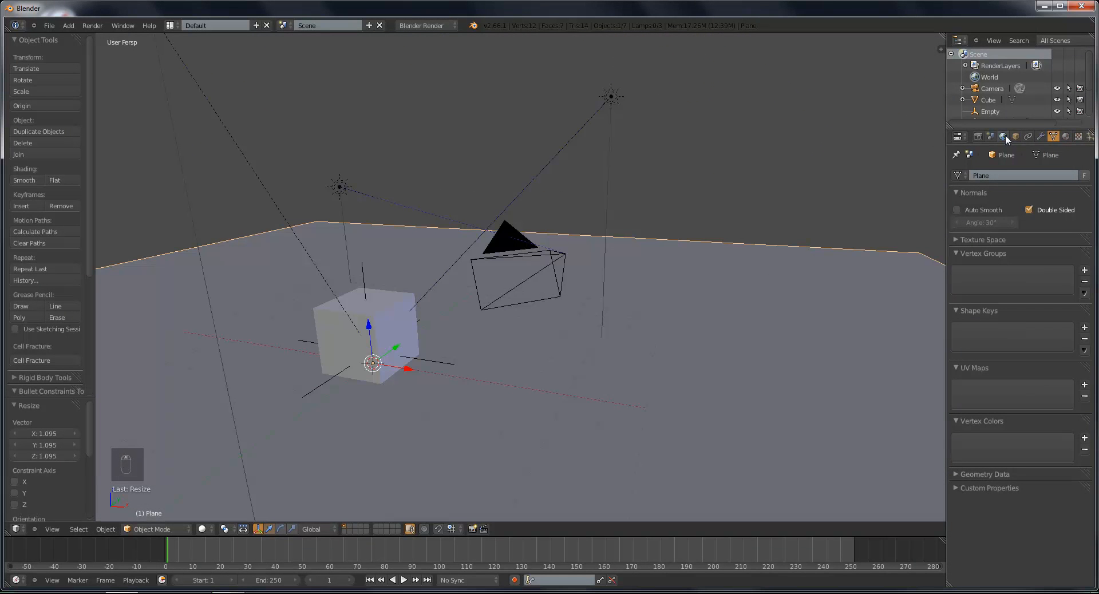
pyautogui.moveTo(501, 192); pyautogui.dragTo(528, 263, button='middle')
pyautogui.scroll(-5, 528, 263)
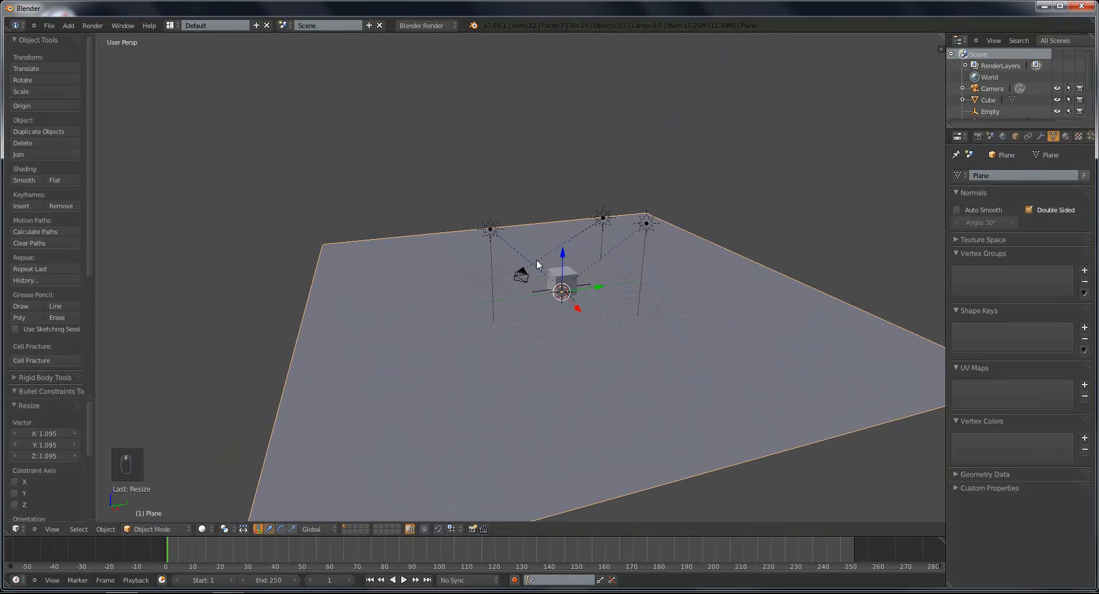
pyautogui.scroll(4, 536, 259)
pyautogui.scroll(3, 544, 256)
pyautogui.moveTo(540, 240); pyautogui.dragTo(628, 230, button='middle')
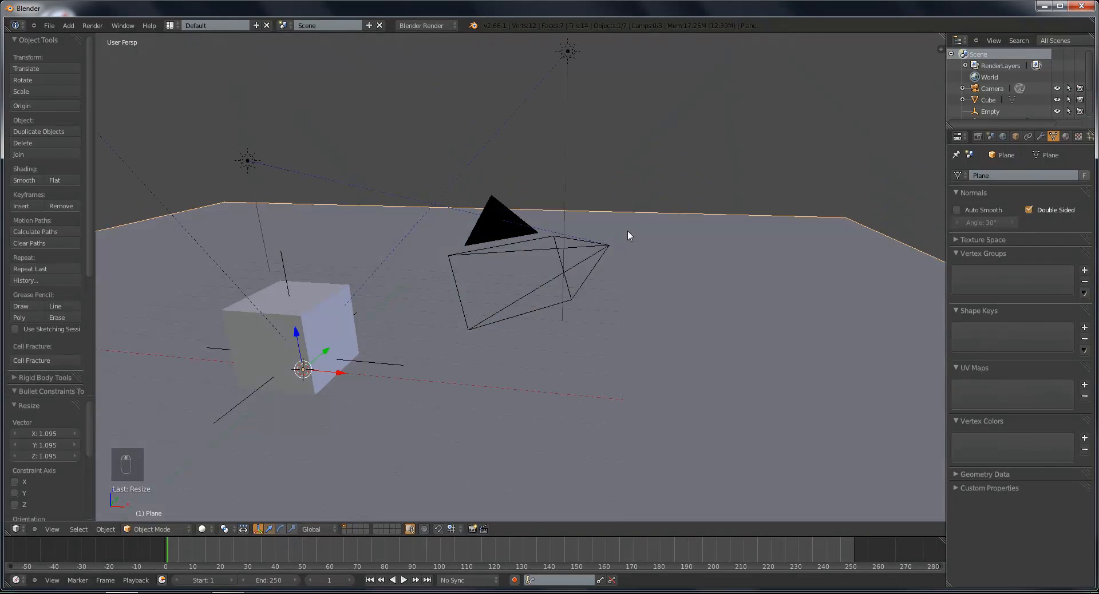
pyautogui.scroll(-3, 627, 231)
pyautogui.scroll(-2, 607, 266)
pyautogui.scroll(3, 589, 258)
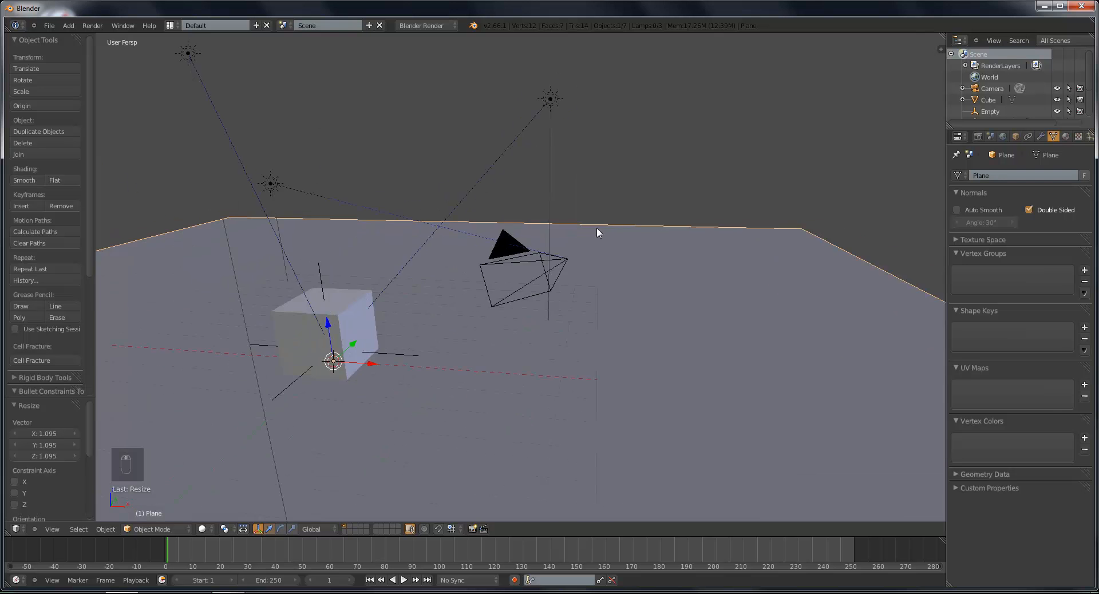
pyautogui.moveTo(629, 233); pyautogui.dragTo(595, 248, button='middle')
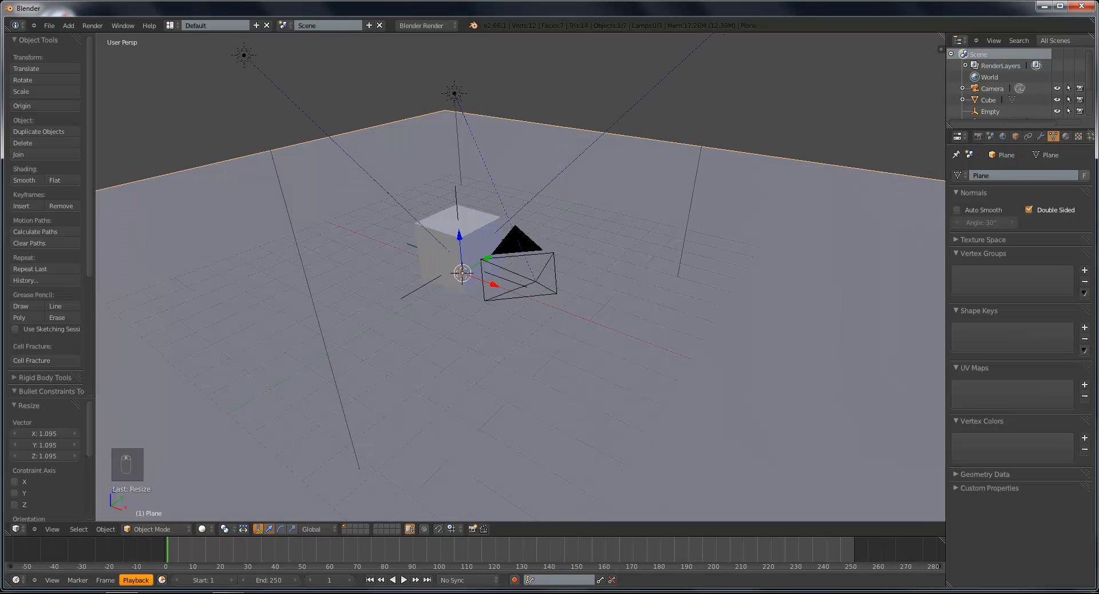